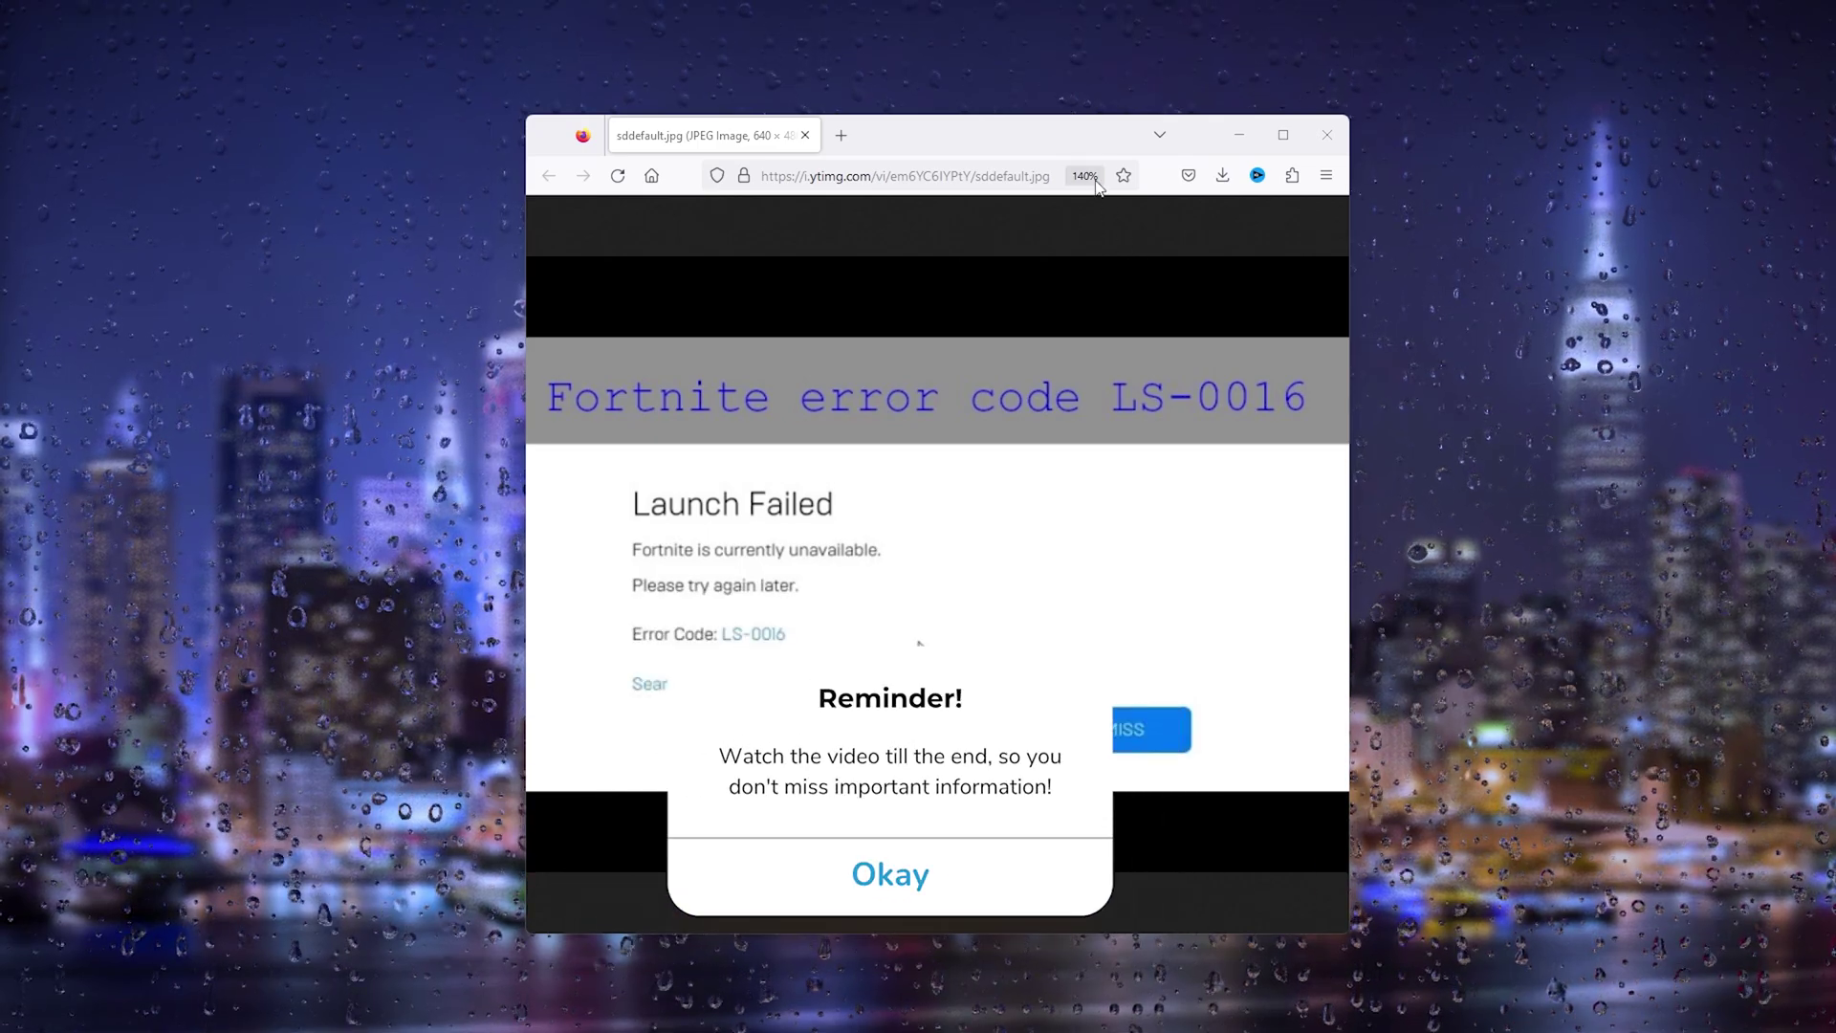
# Step: Search the Start menu for 'epic games launcher' and run it as administrator
pyautogui.click(1239, 135)
pyautogui.moveTo(568, 1011)
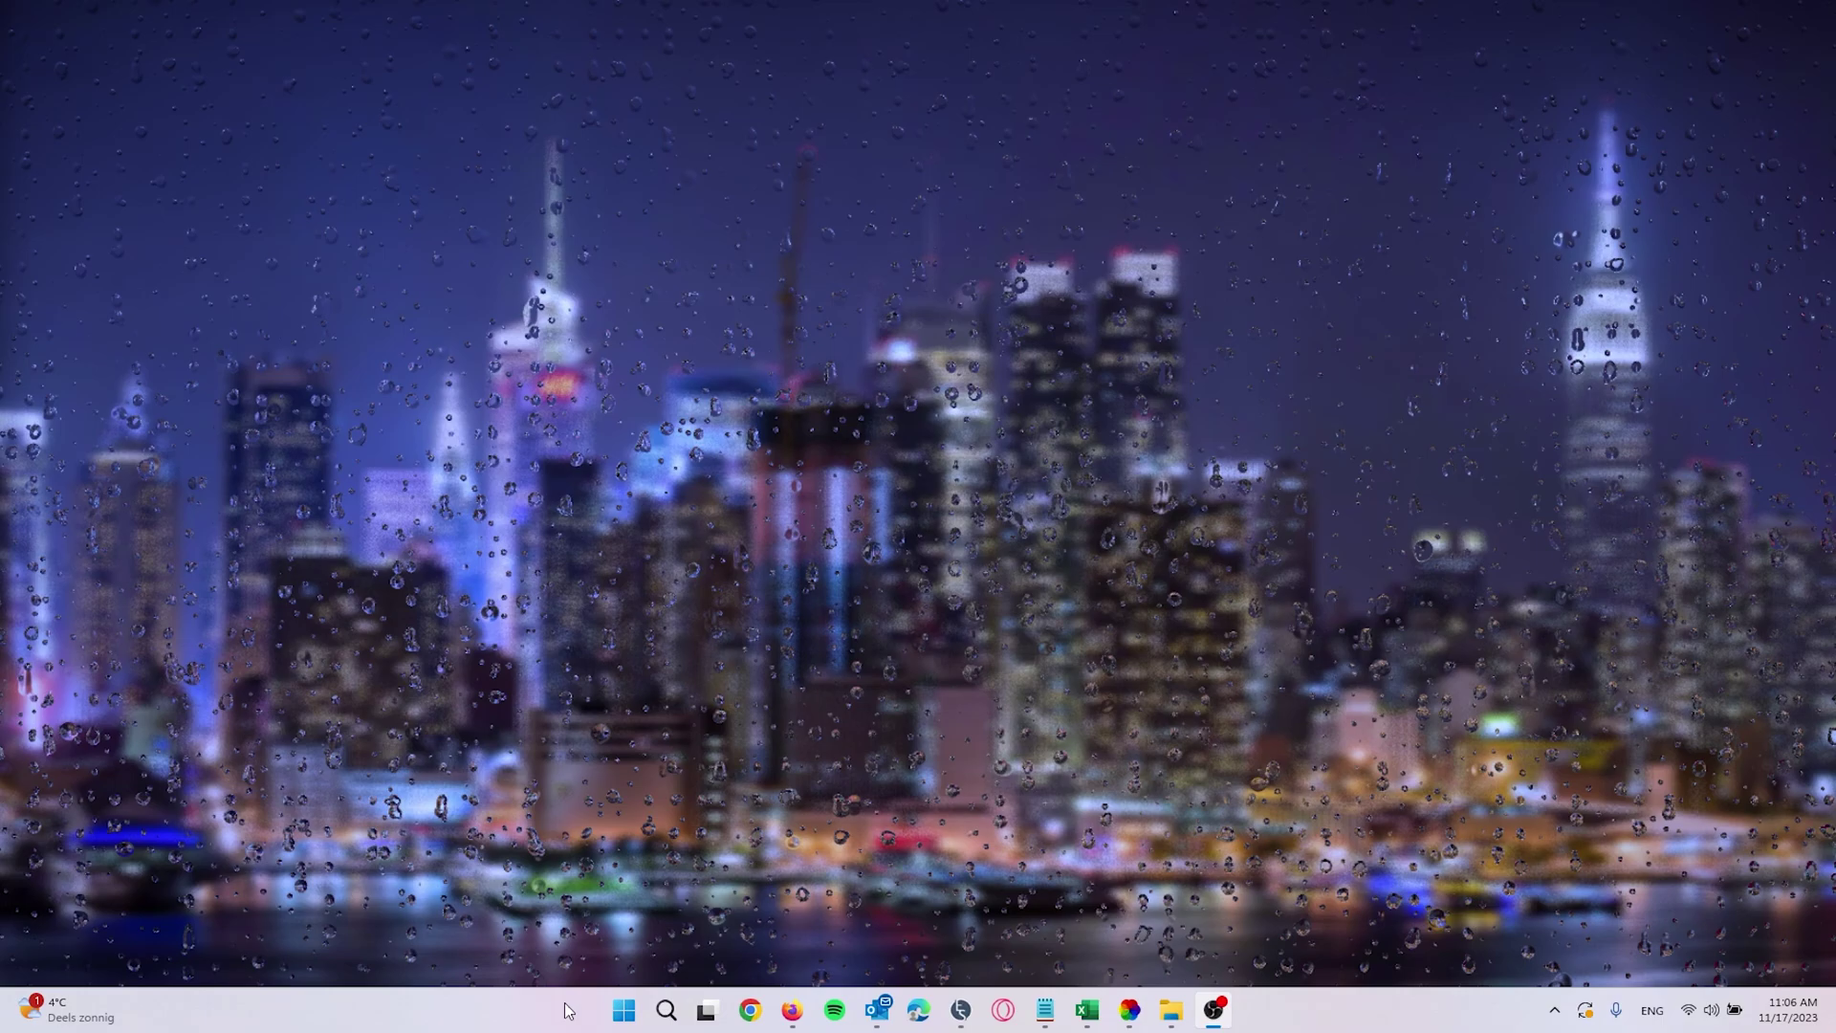
pyautogui.click(668, 1009)
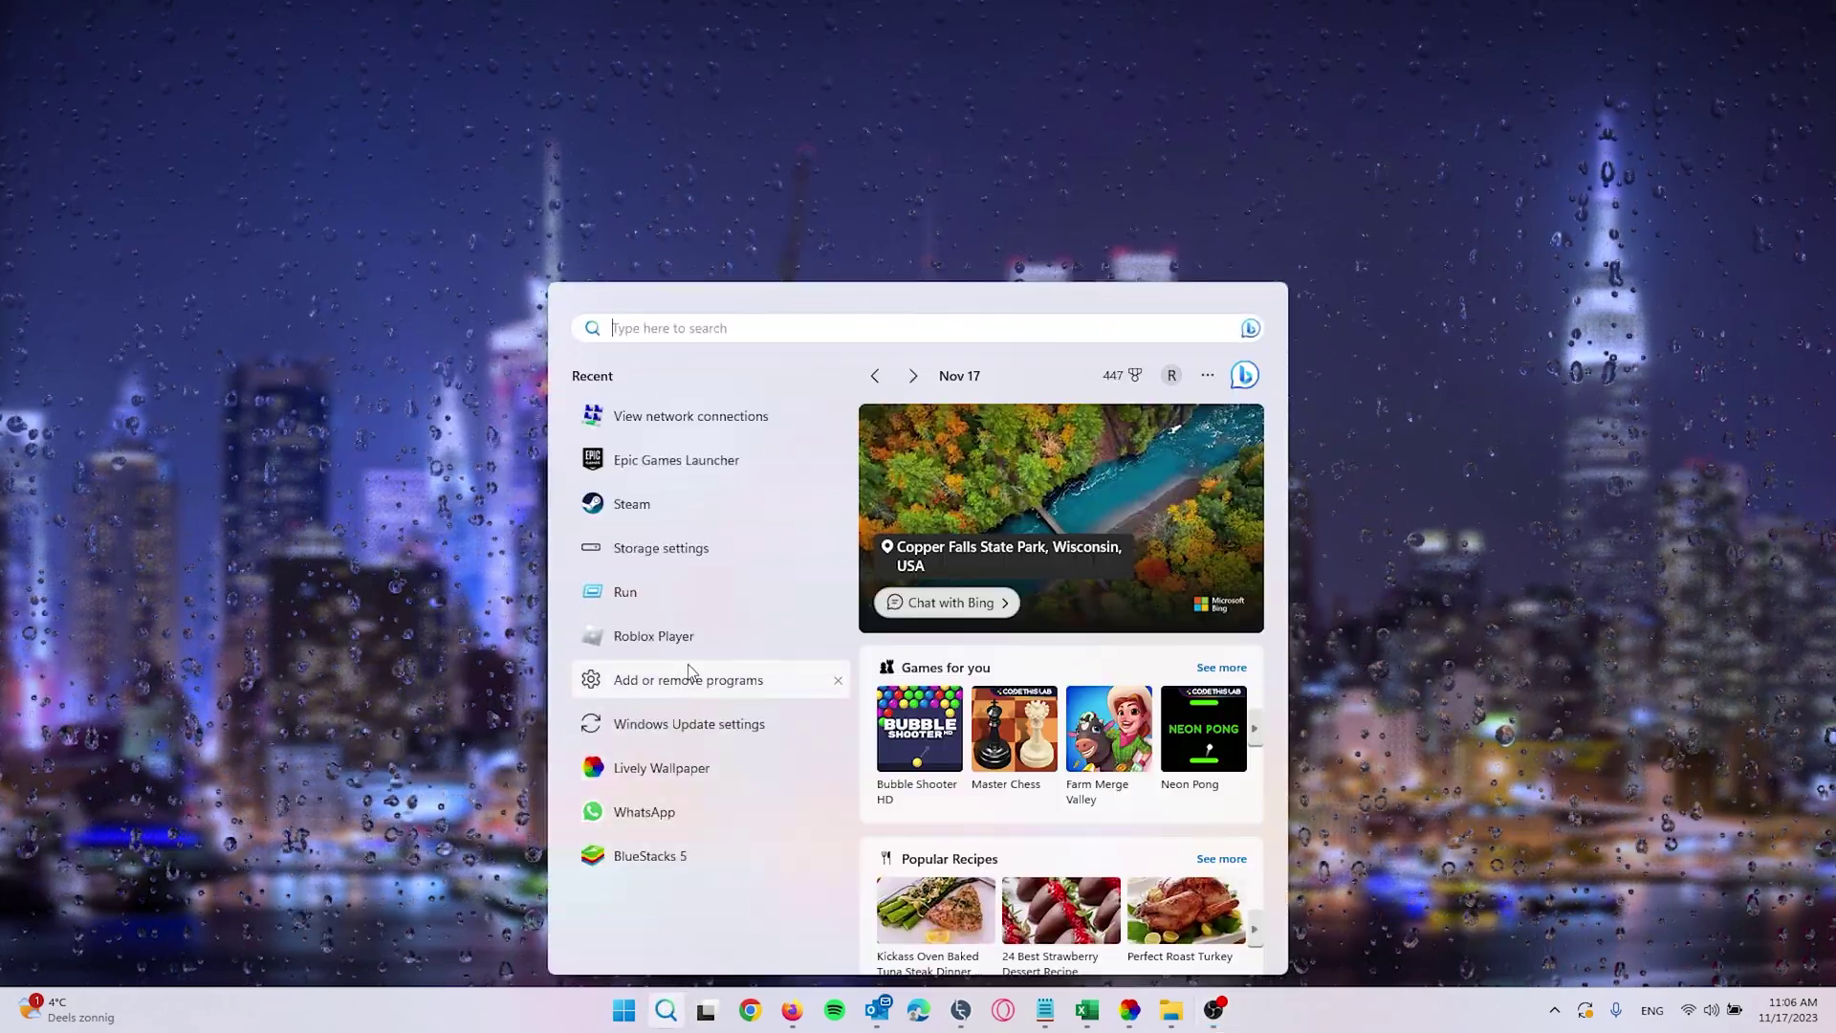
pyautogui.write('epic games ')
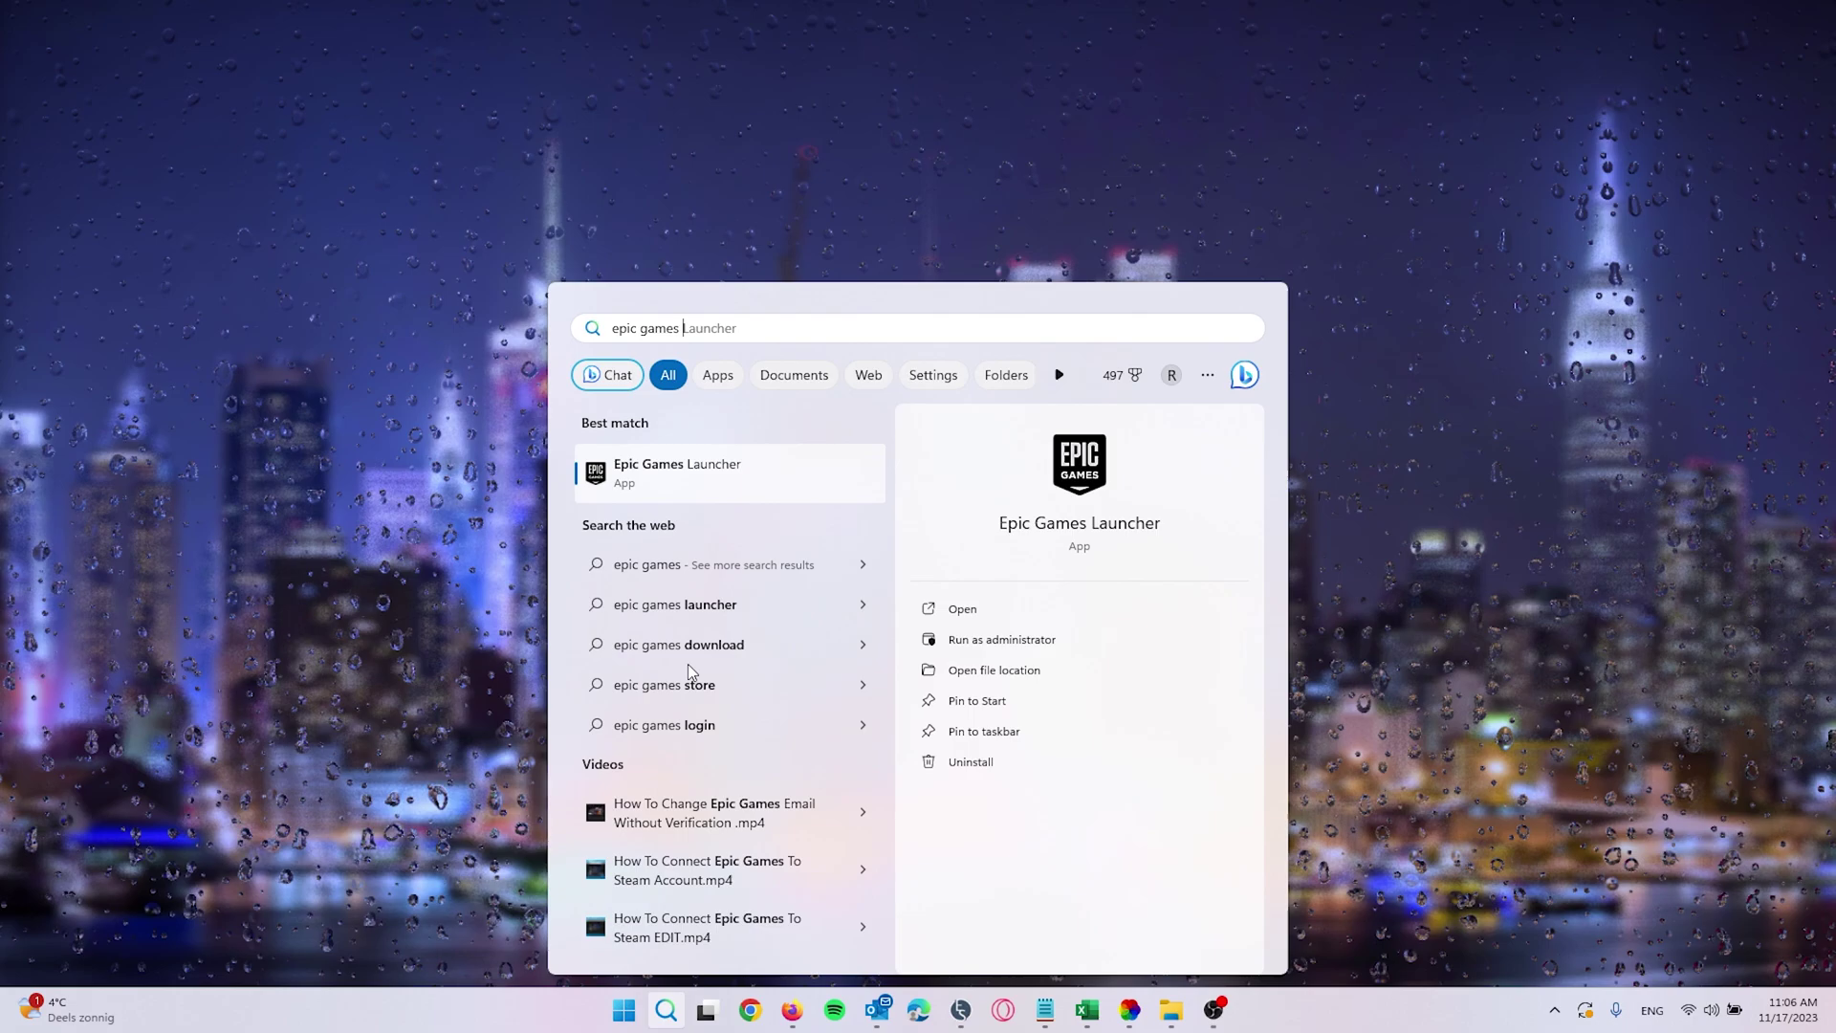
pyautogui.write('launcher')
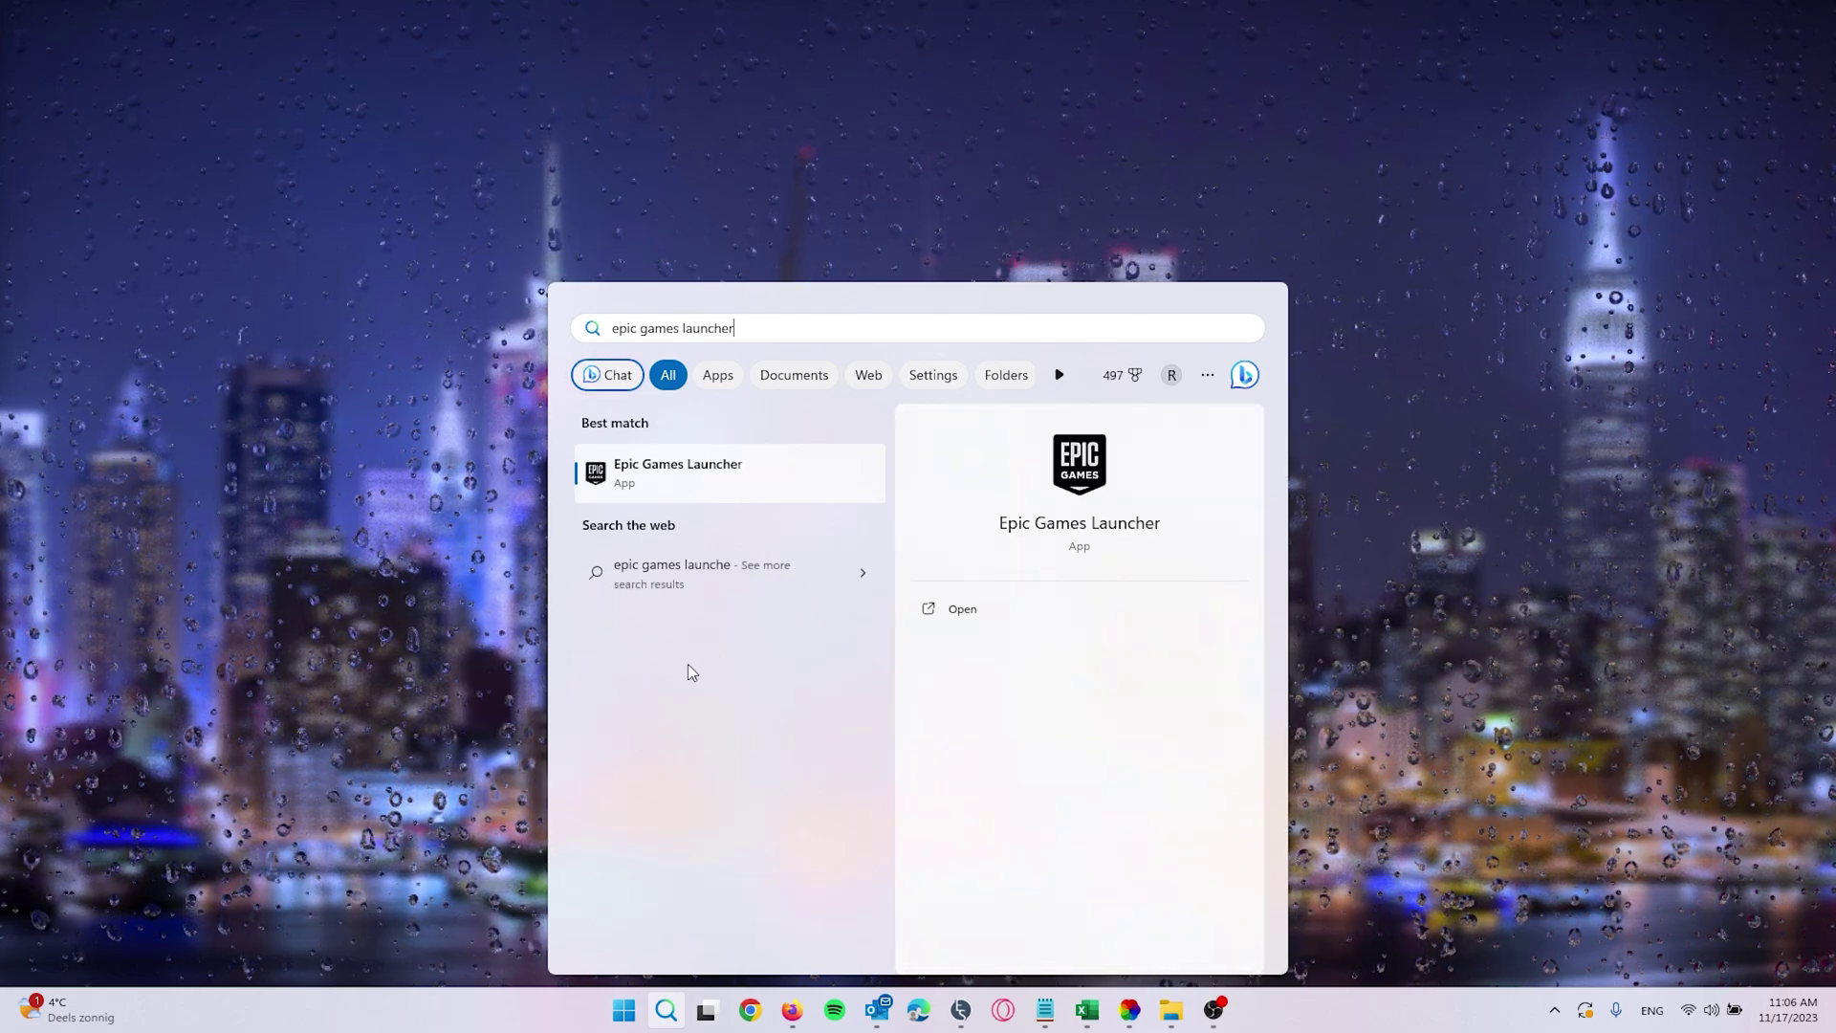
pyautogui.rightClick(701, 466)
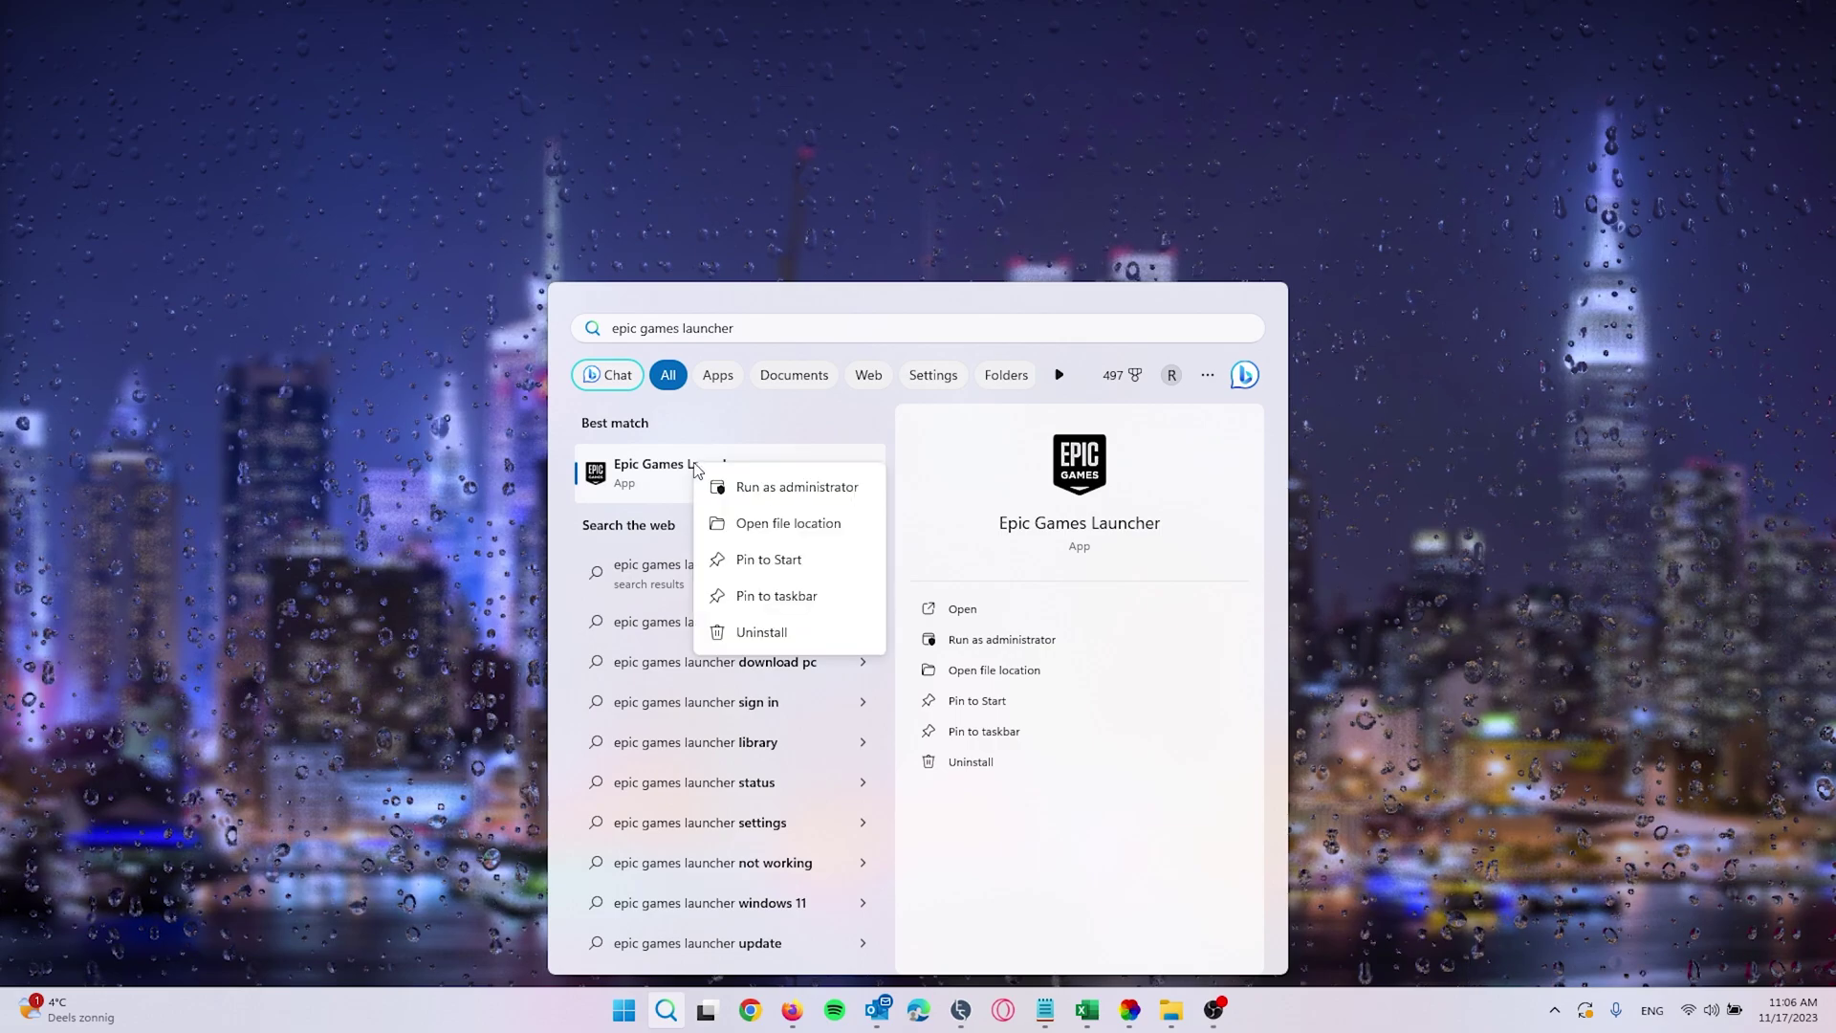
pyautogui.click(732, 495)
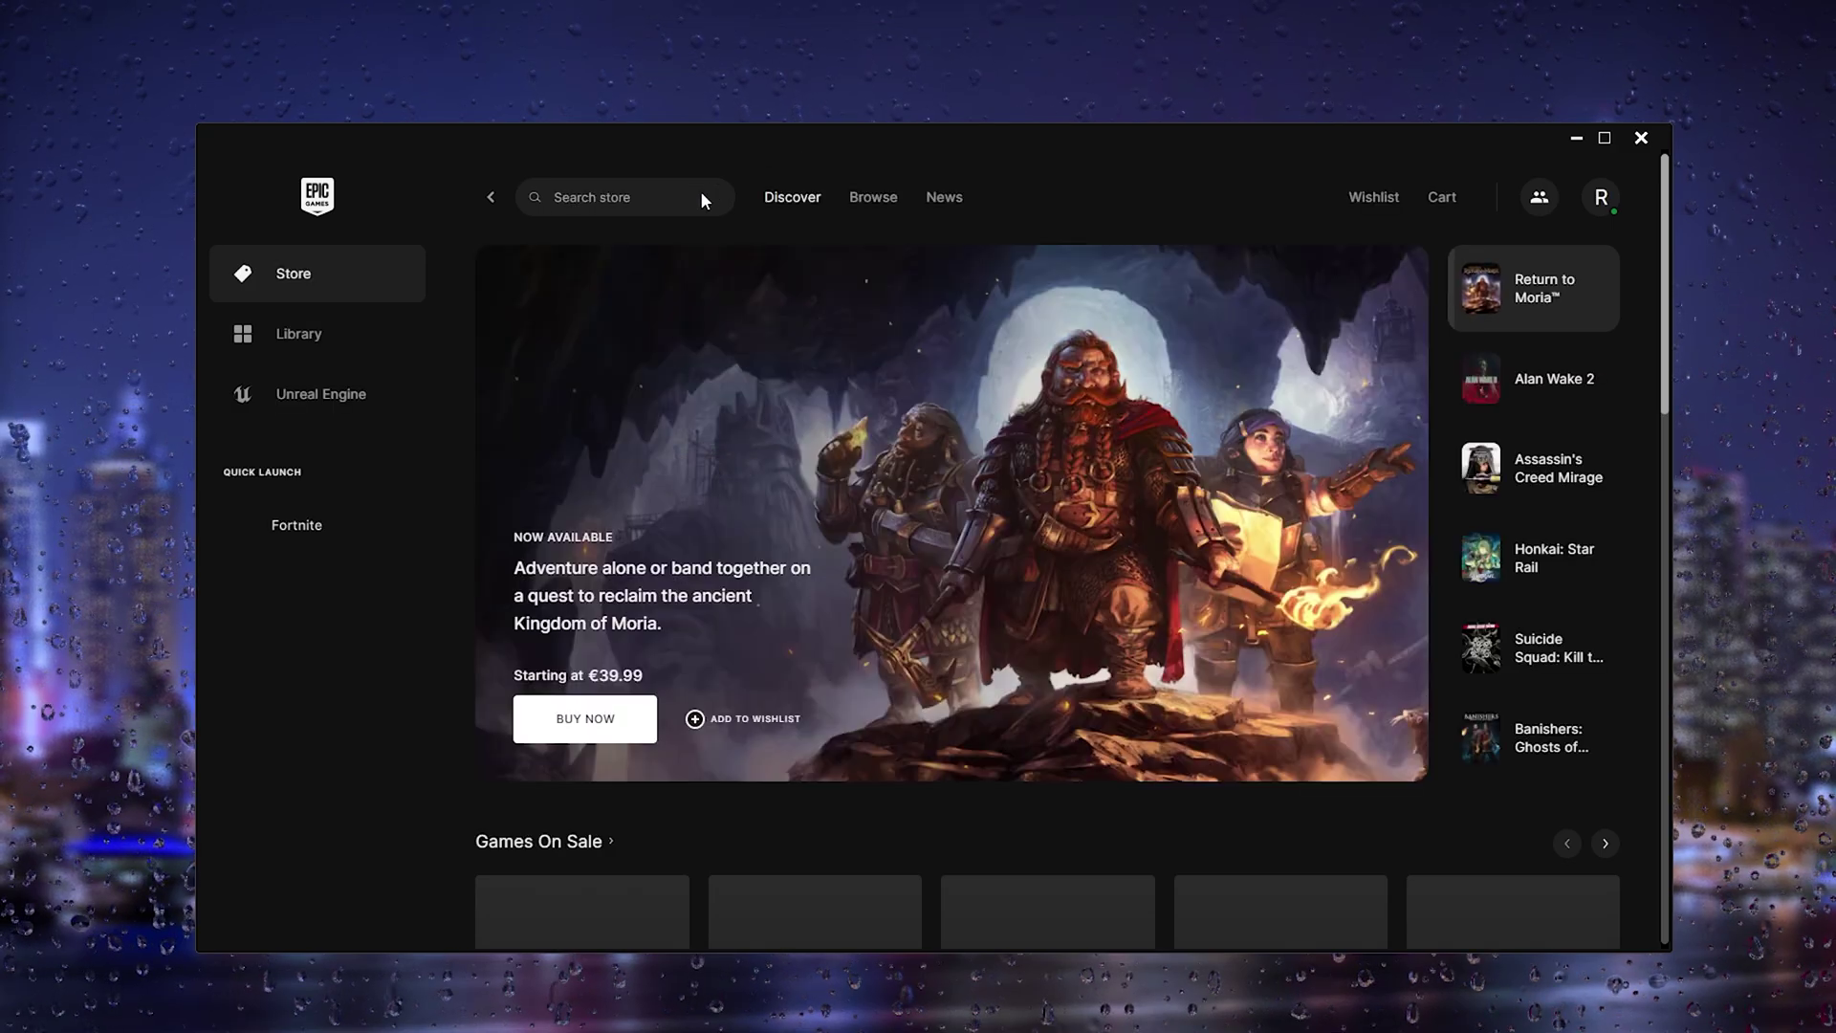
# Step: Search the store for 'fort', then go to the Library and bring up Fortnite's options menu
pyautogui.click(681, 204)
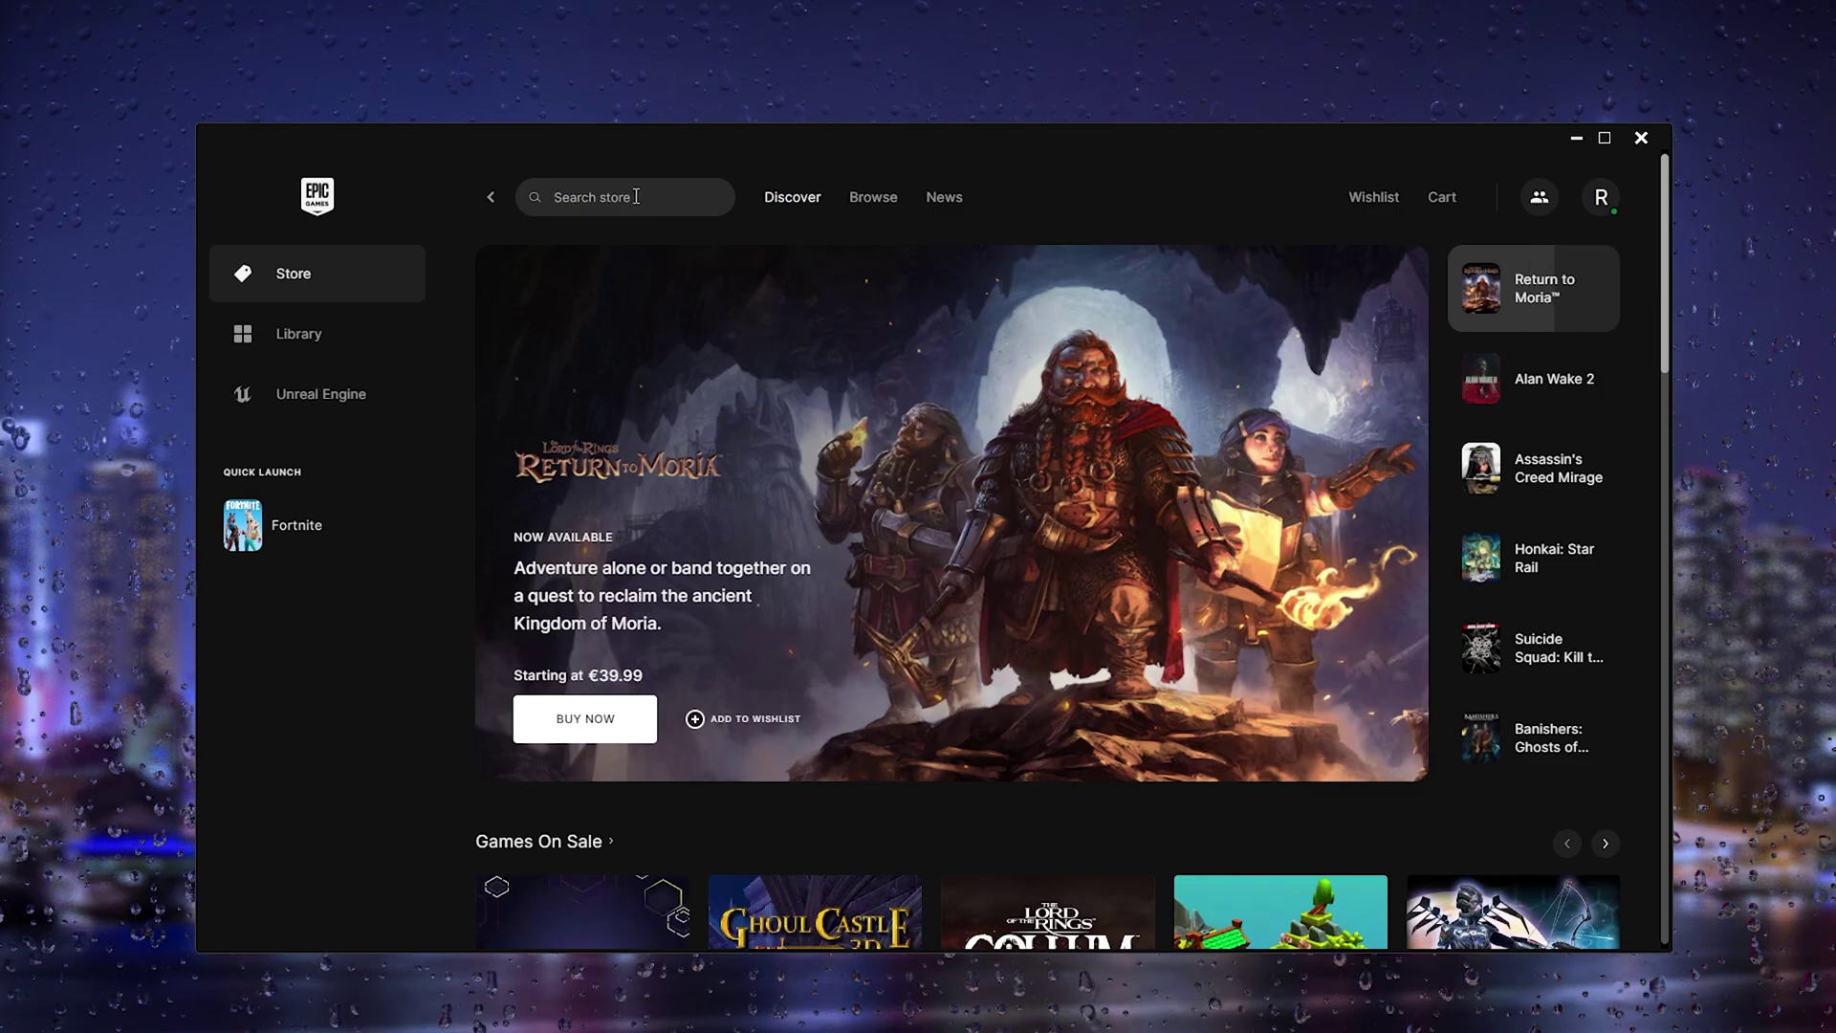
pyautogui.write('fort')
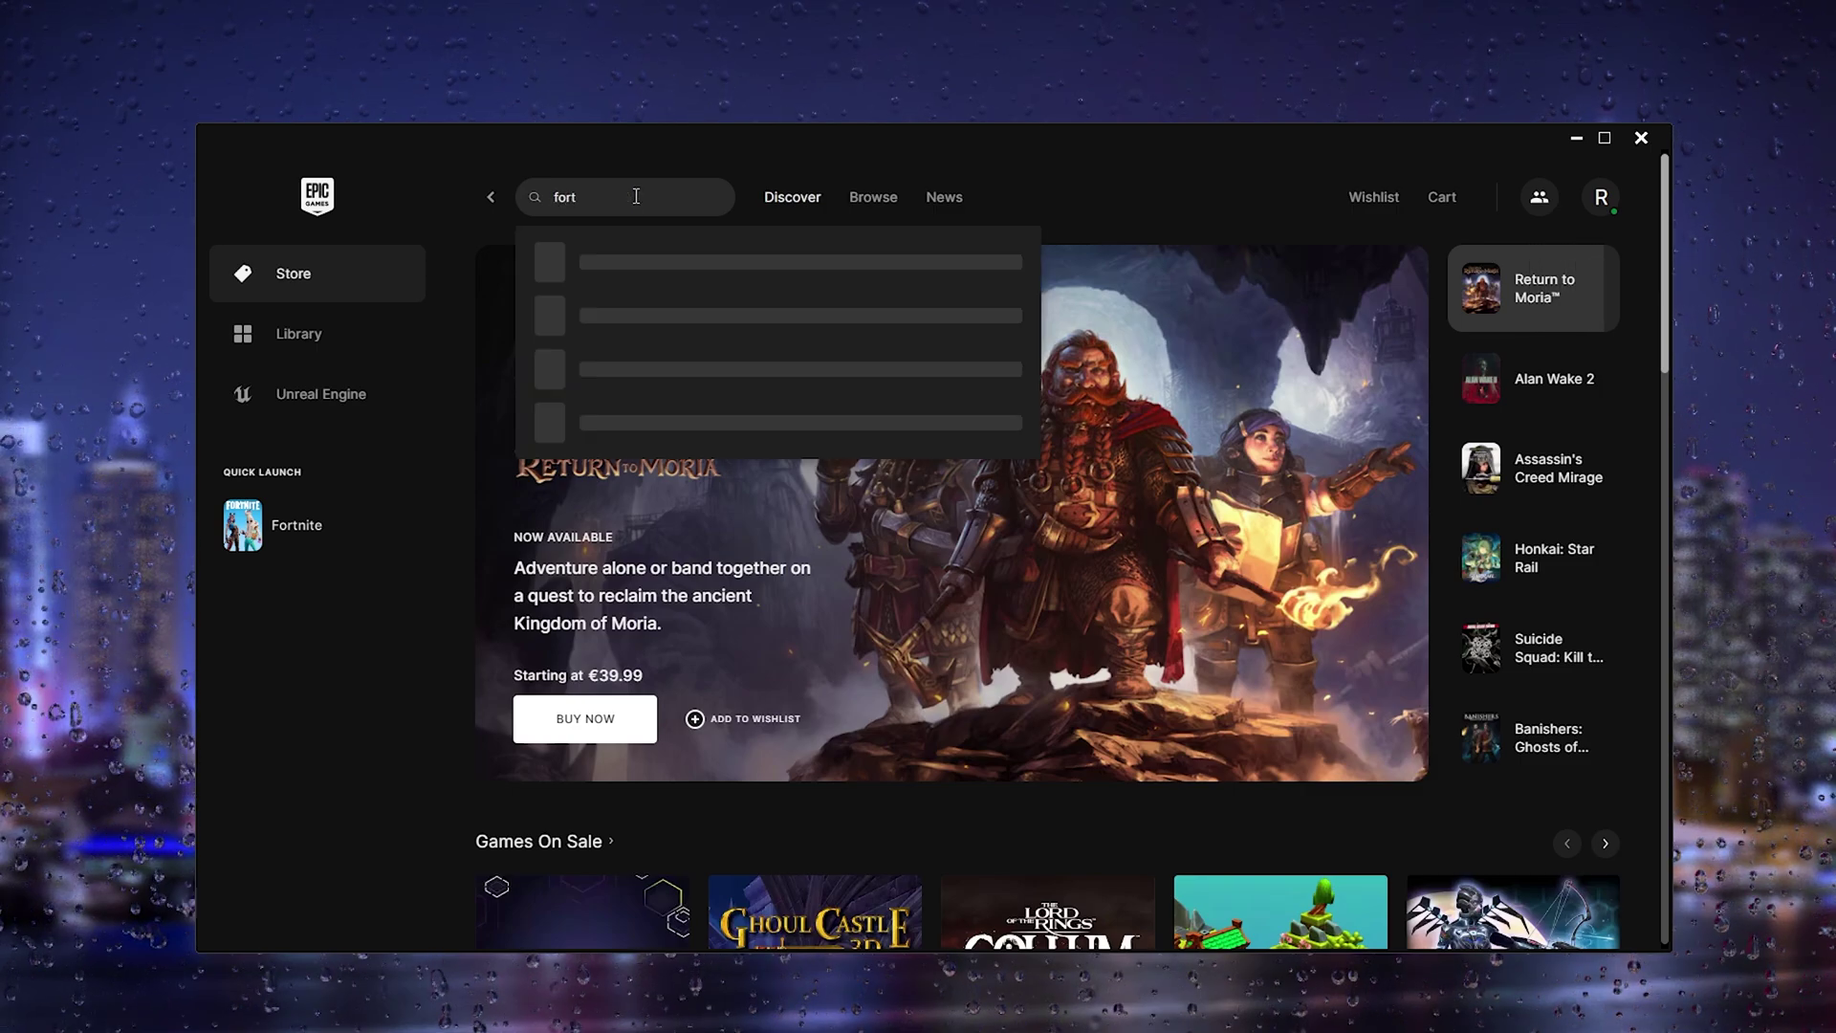
pyautogui.click(394, 346)
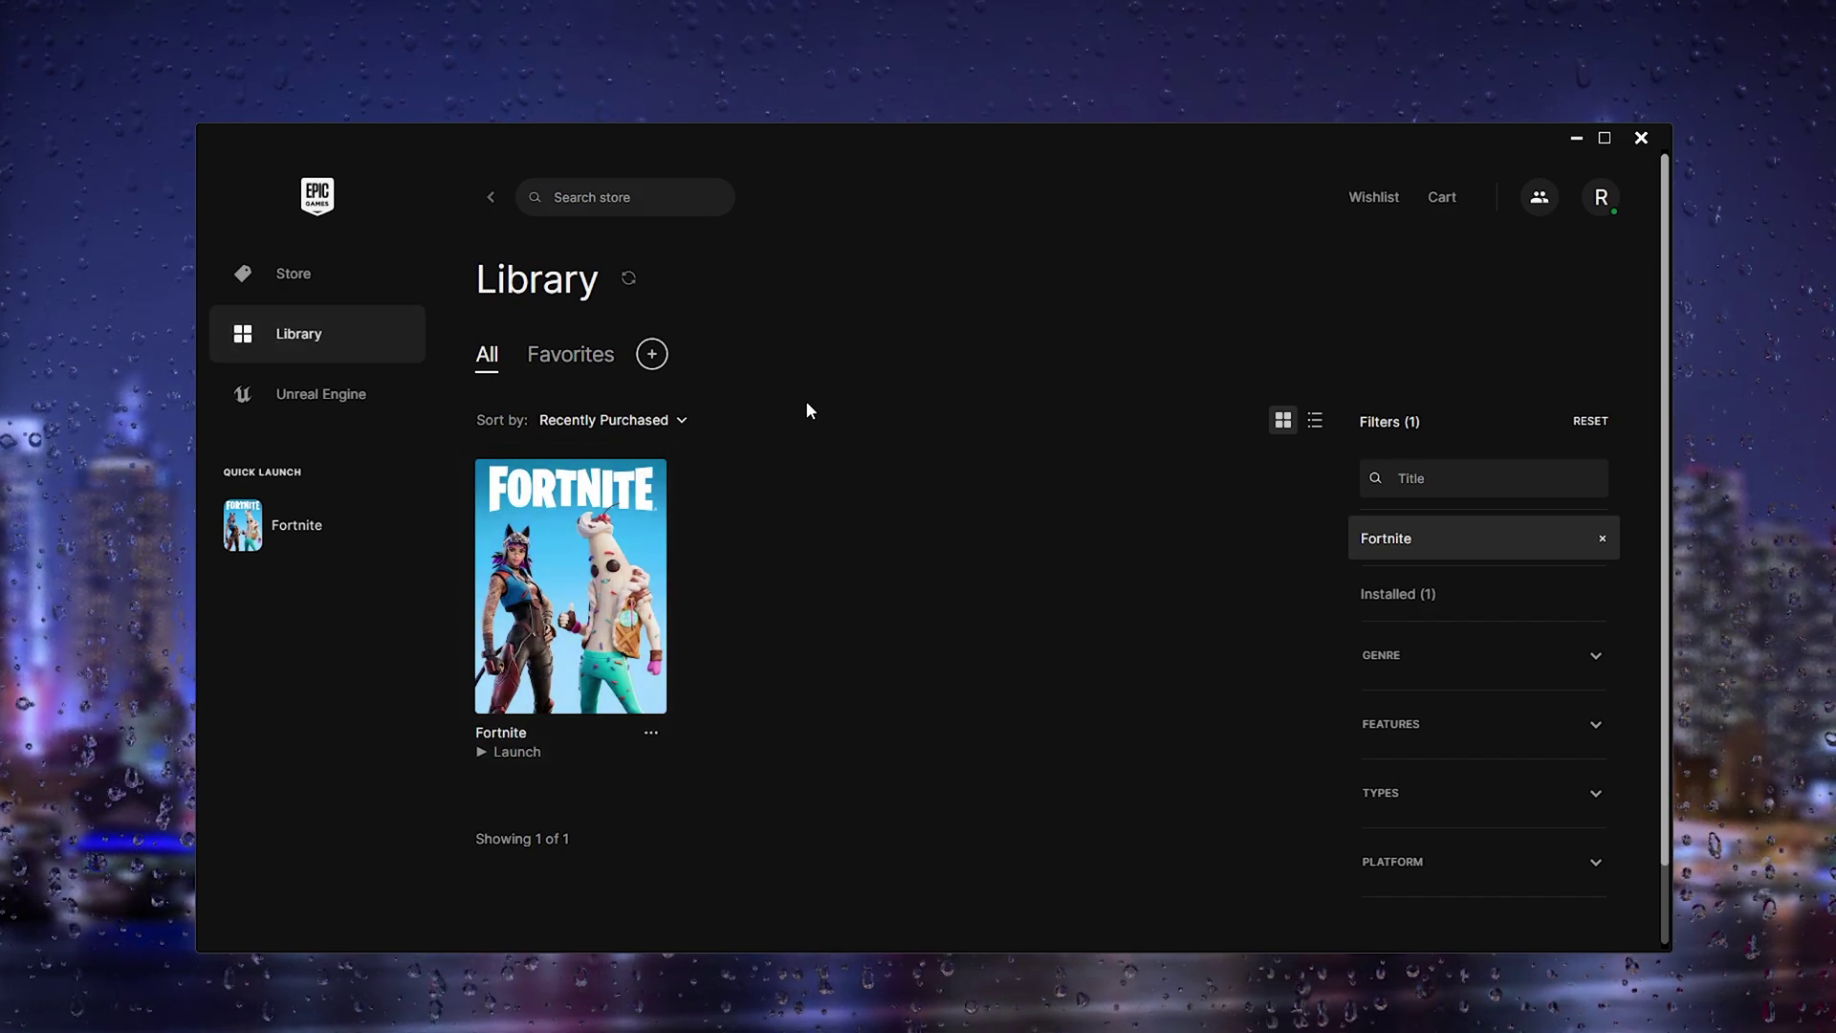
pyautogui.scroll(-1, 734, 498)
pyautogui.rightClick(595, 480)
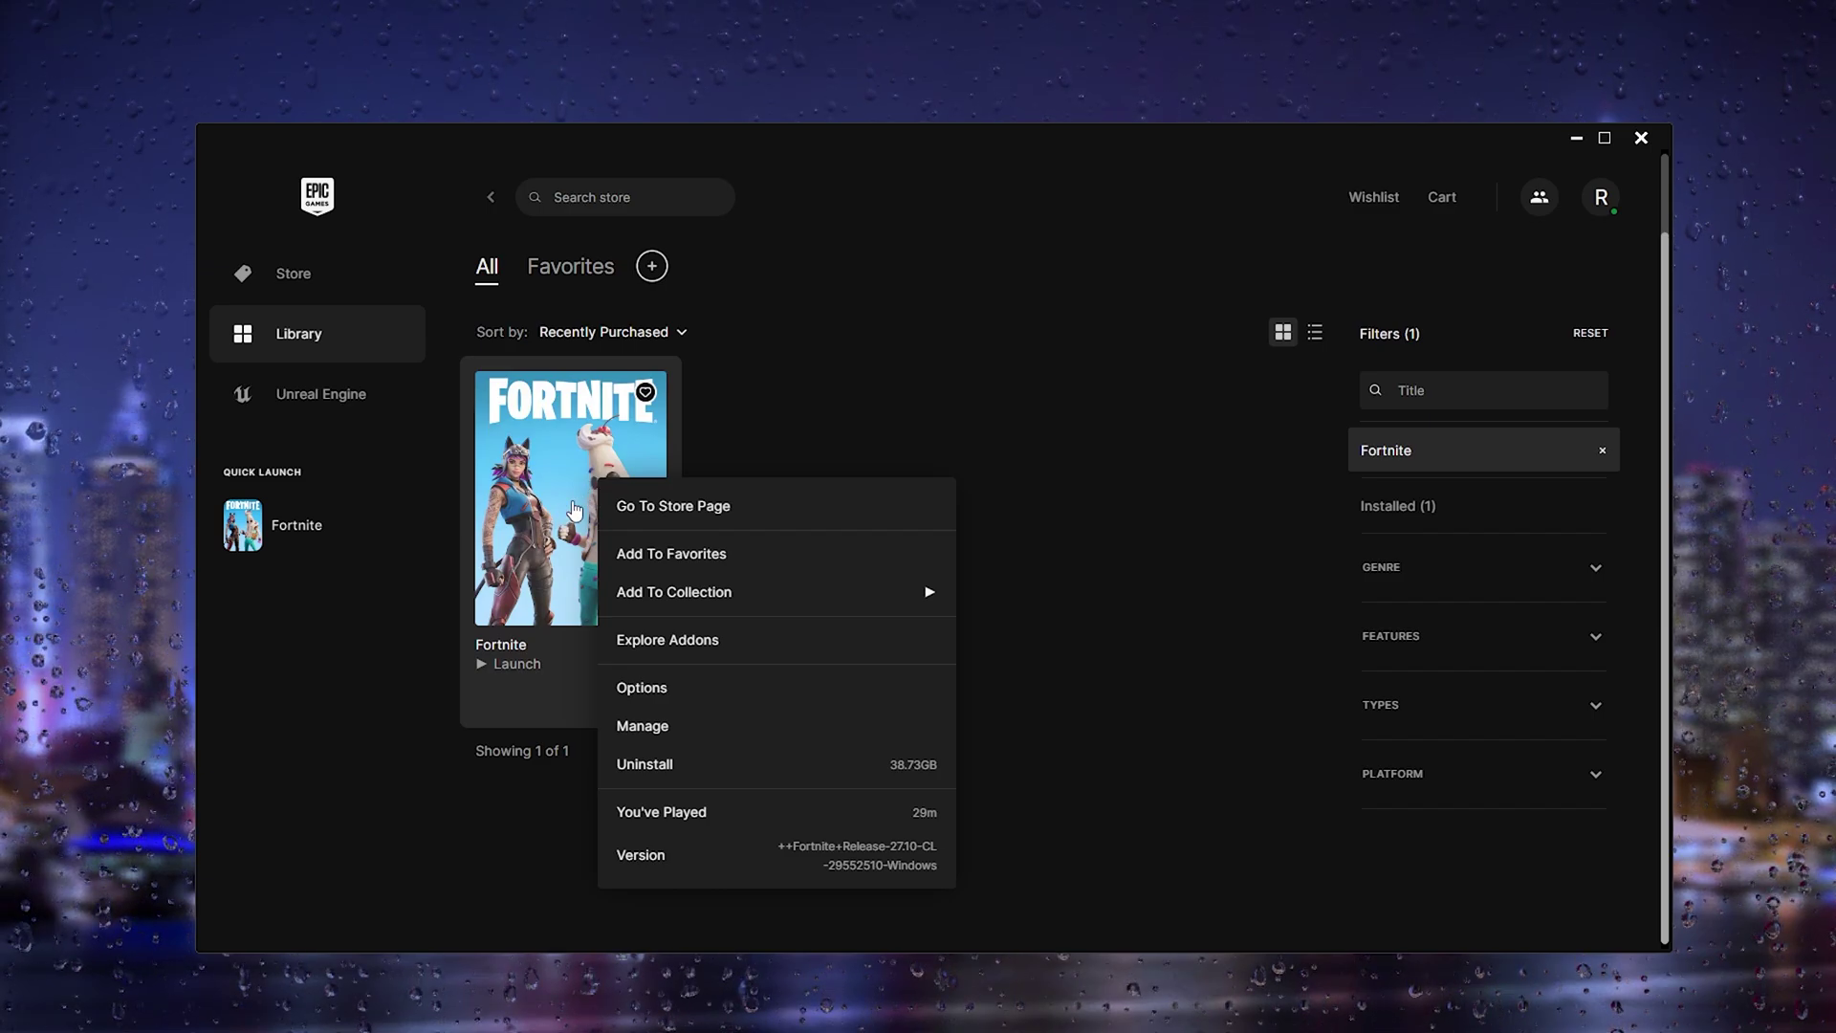
# Step: Open Fortnite's Manage settings and start verifying its game files
pyautogui.click(686, 737)
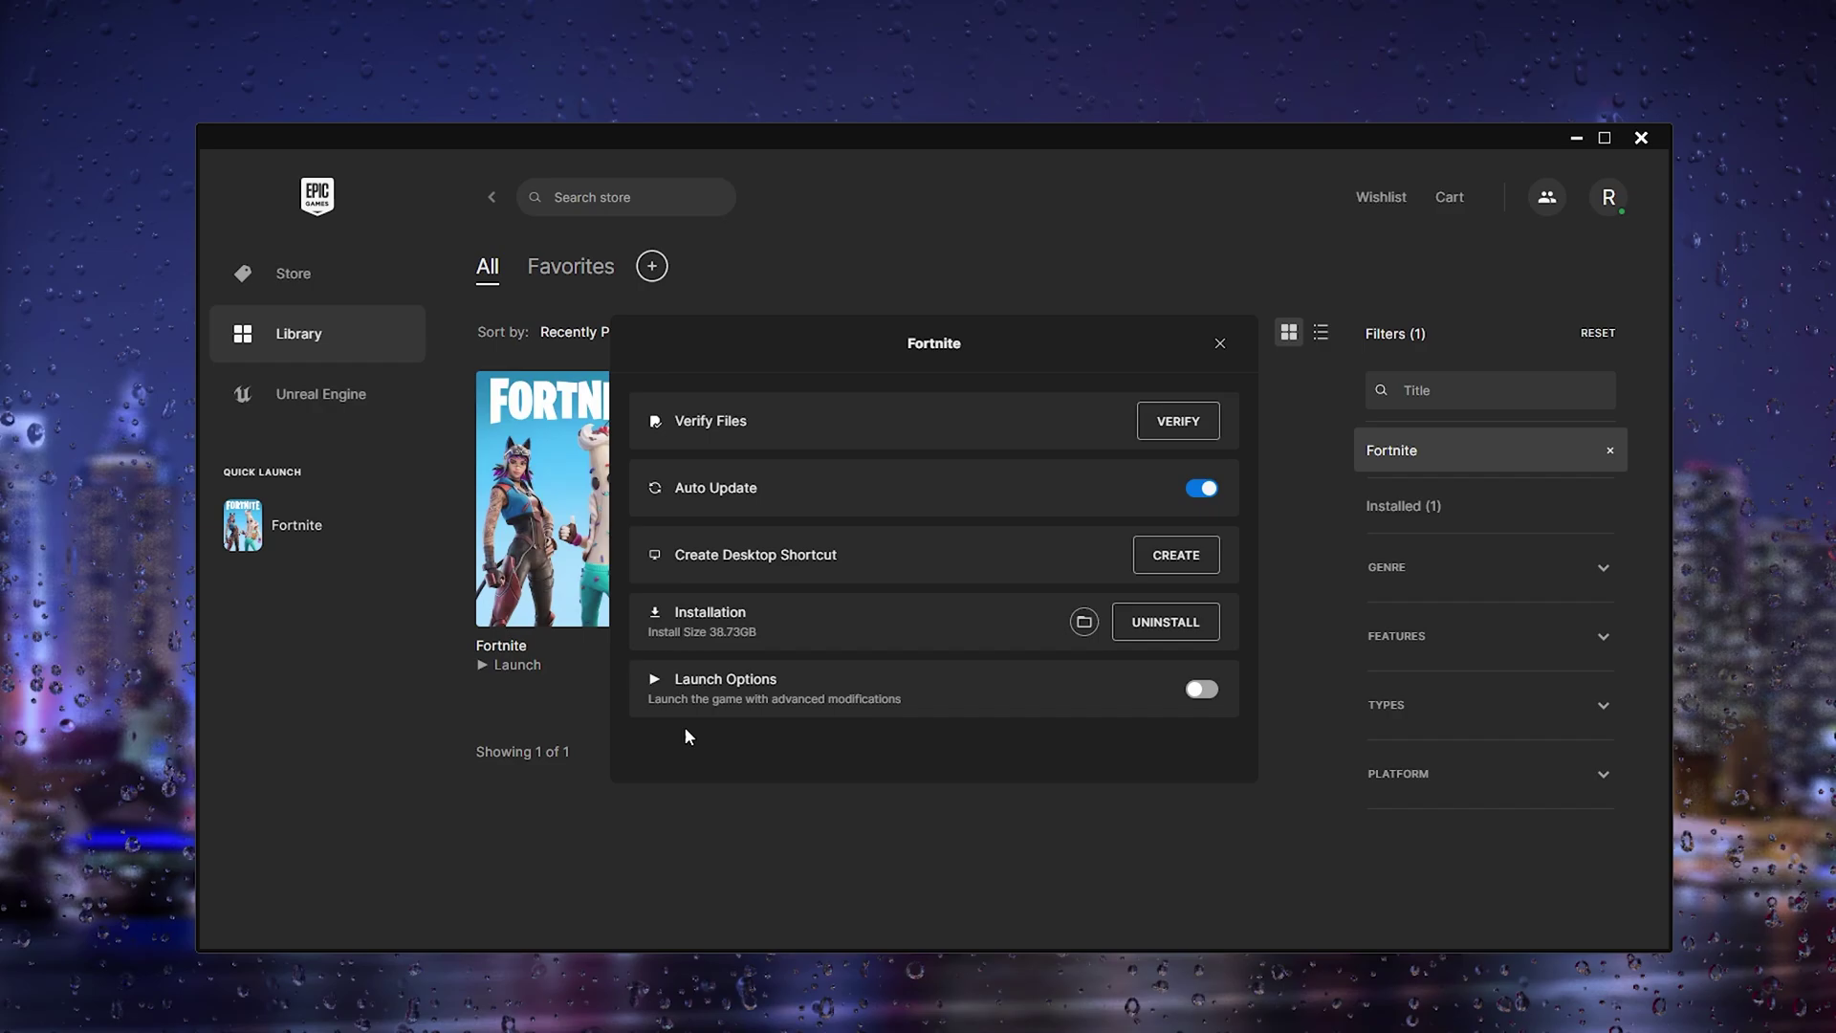
pyautogui.moveTo(722, 421); pyautogui.dragTo(749, 421)
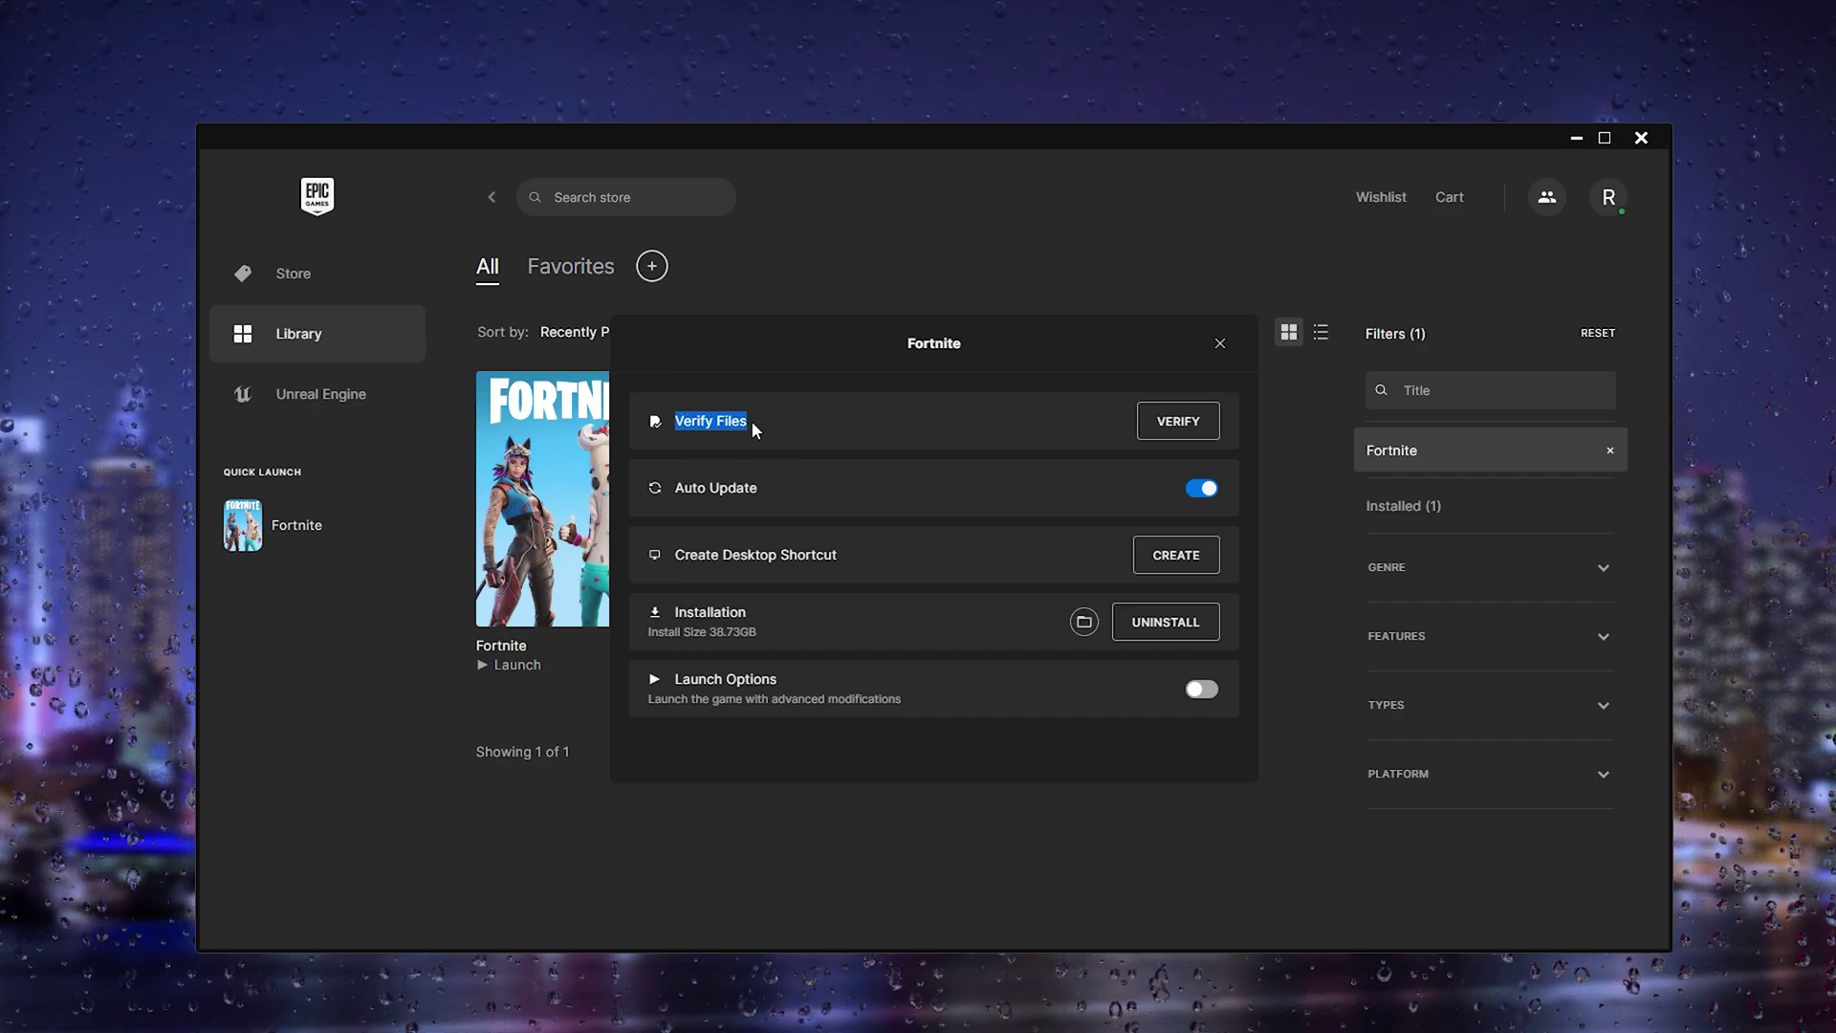
pyautogui.click(750, 421)
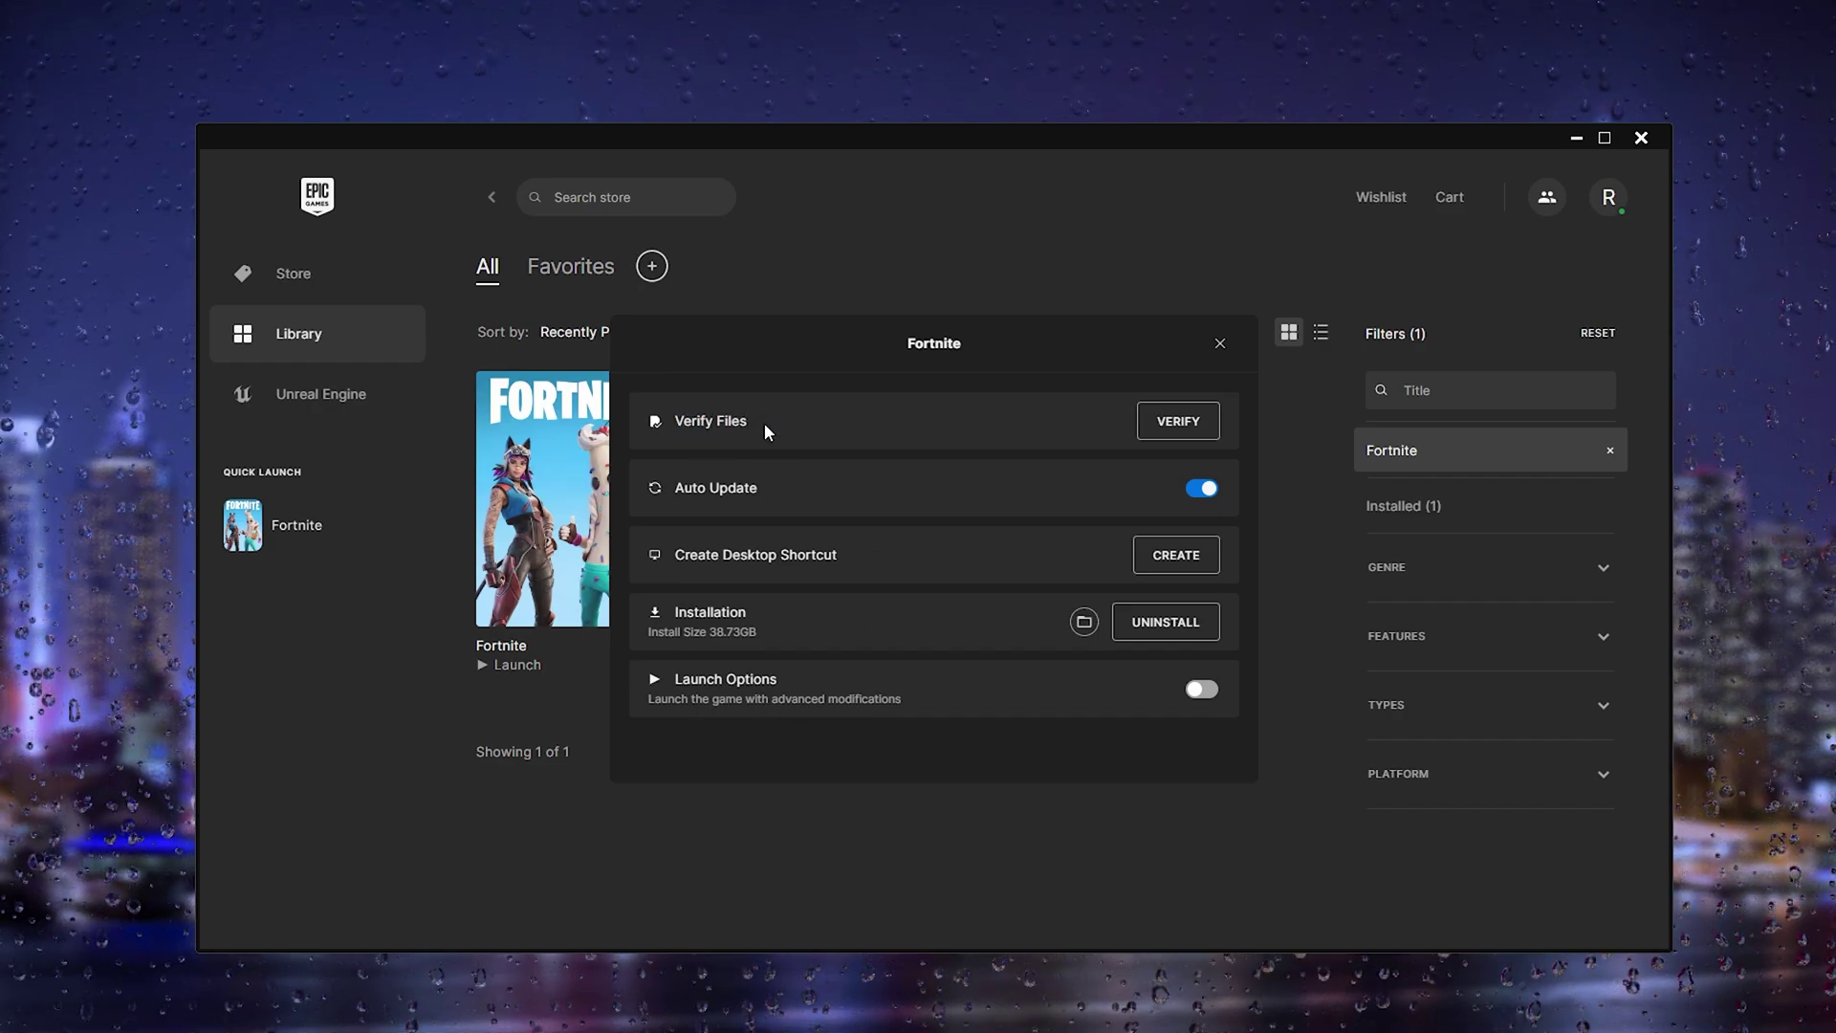
pyautogui.moveTo(755, 423); pyautogui.dragTo(675, 423)
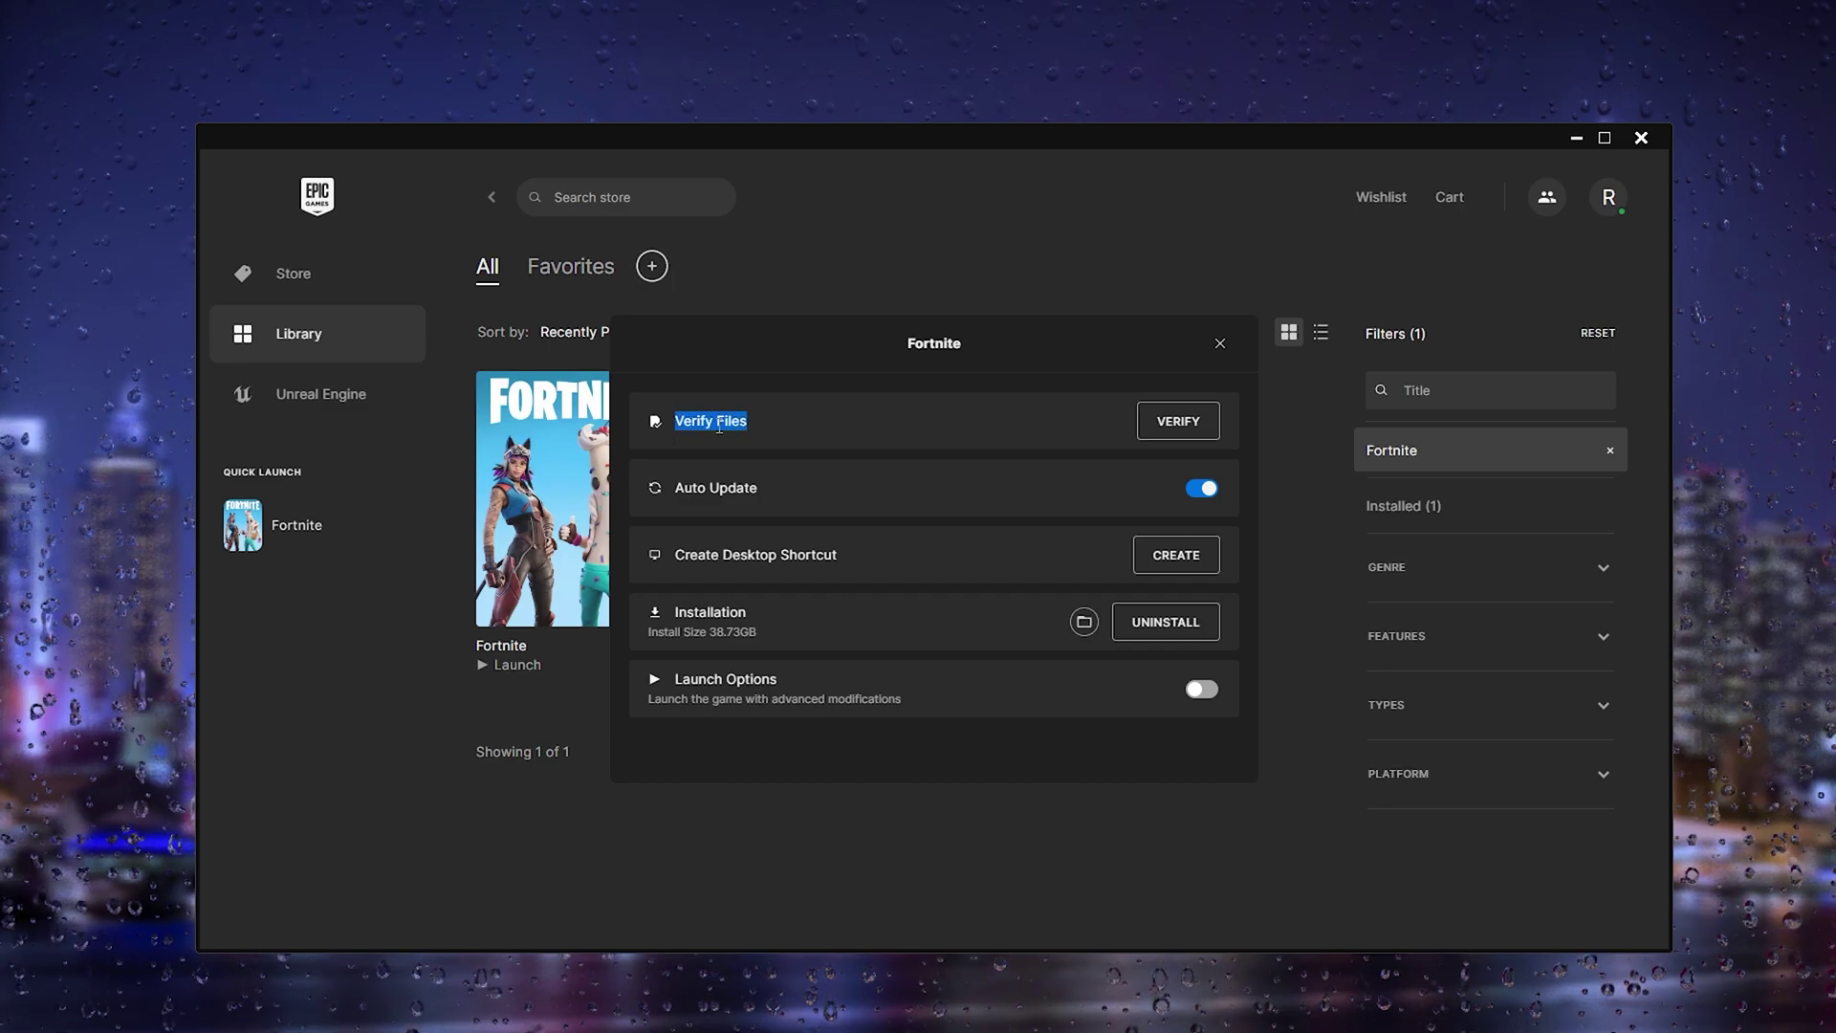
pyautogui.click(689, 423)
pyautogui.click(1160, 419)
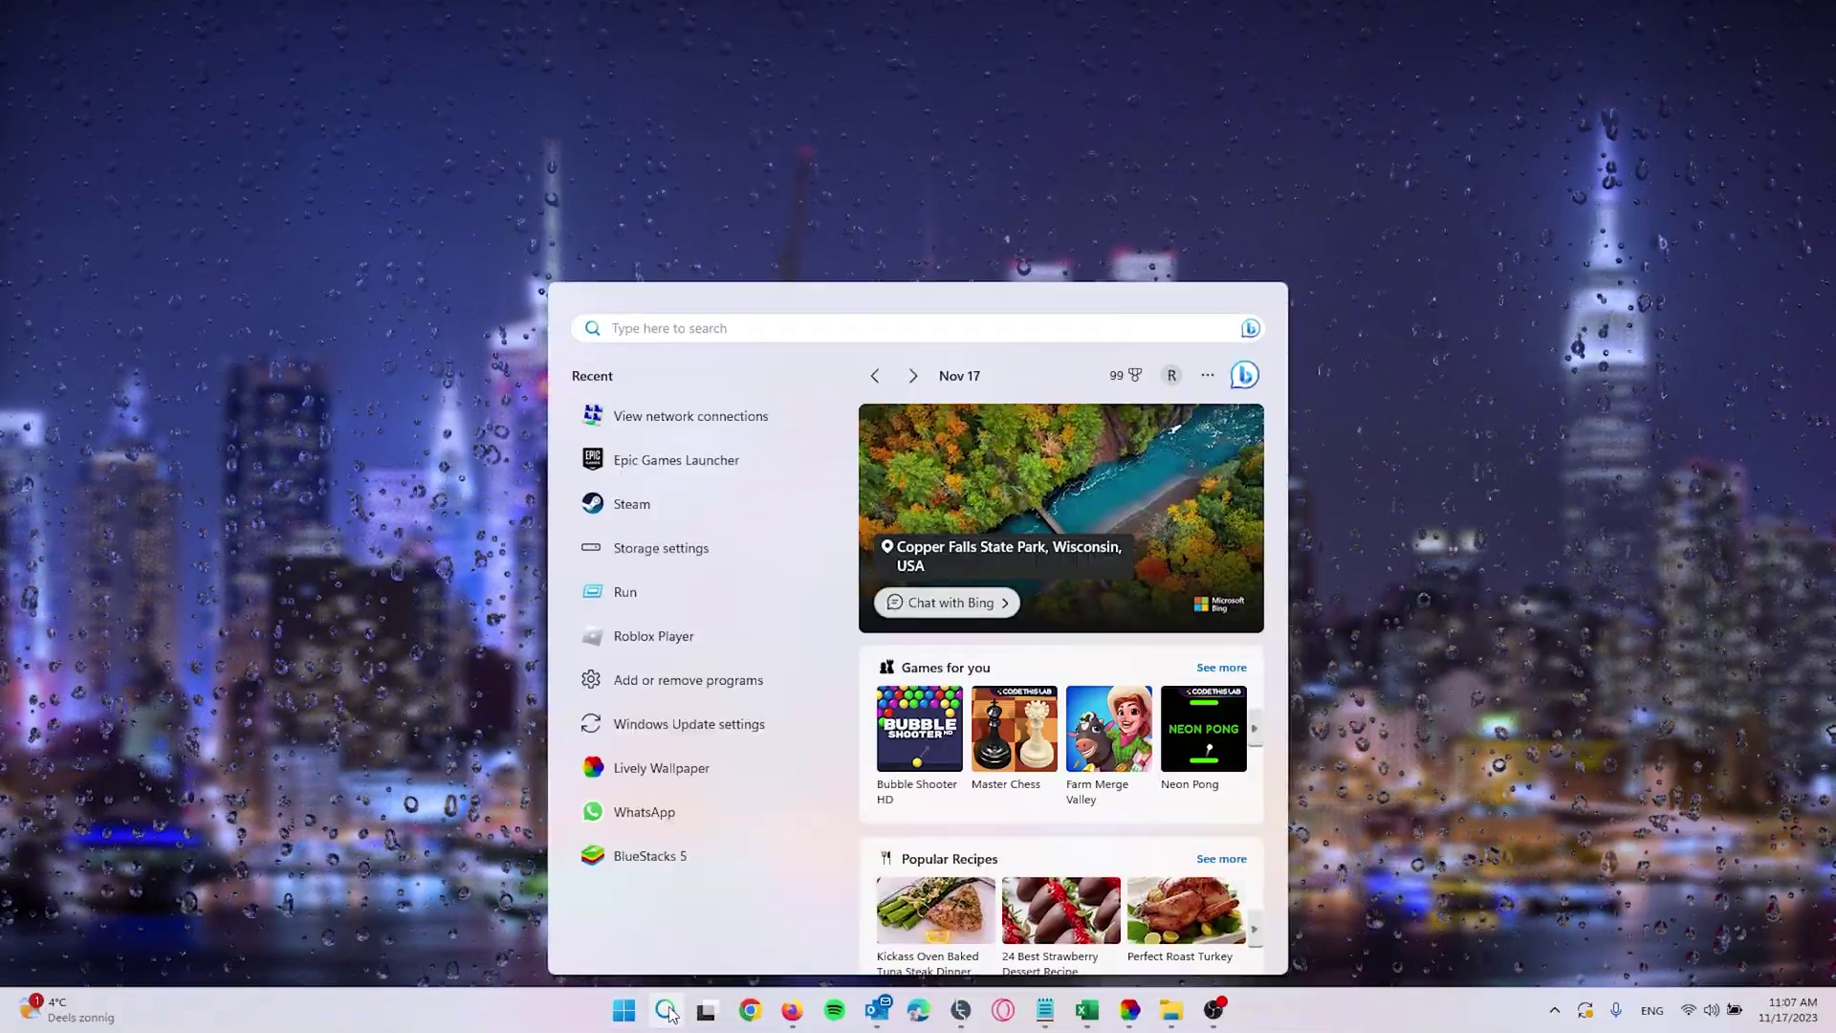
# Step: Search 'network' to open Network Connections and bring up the Wi-Fi adapter's menu
pyautogui.write('networ')
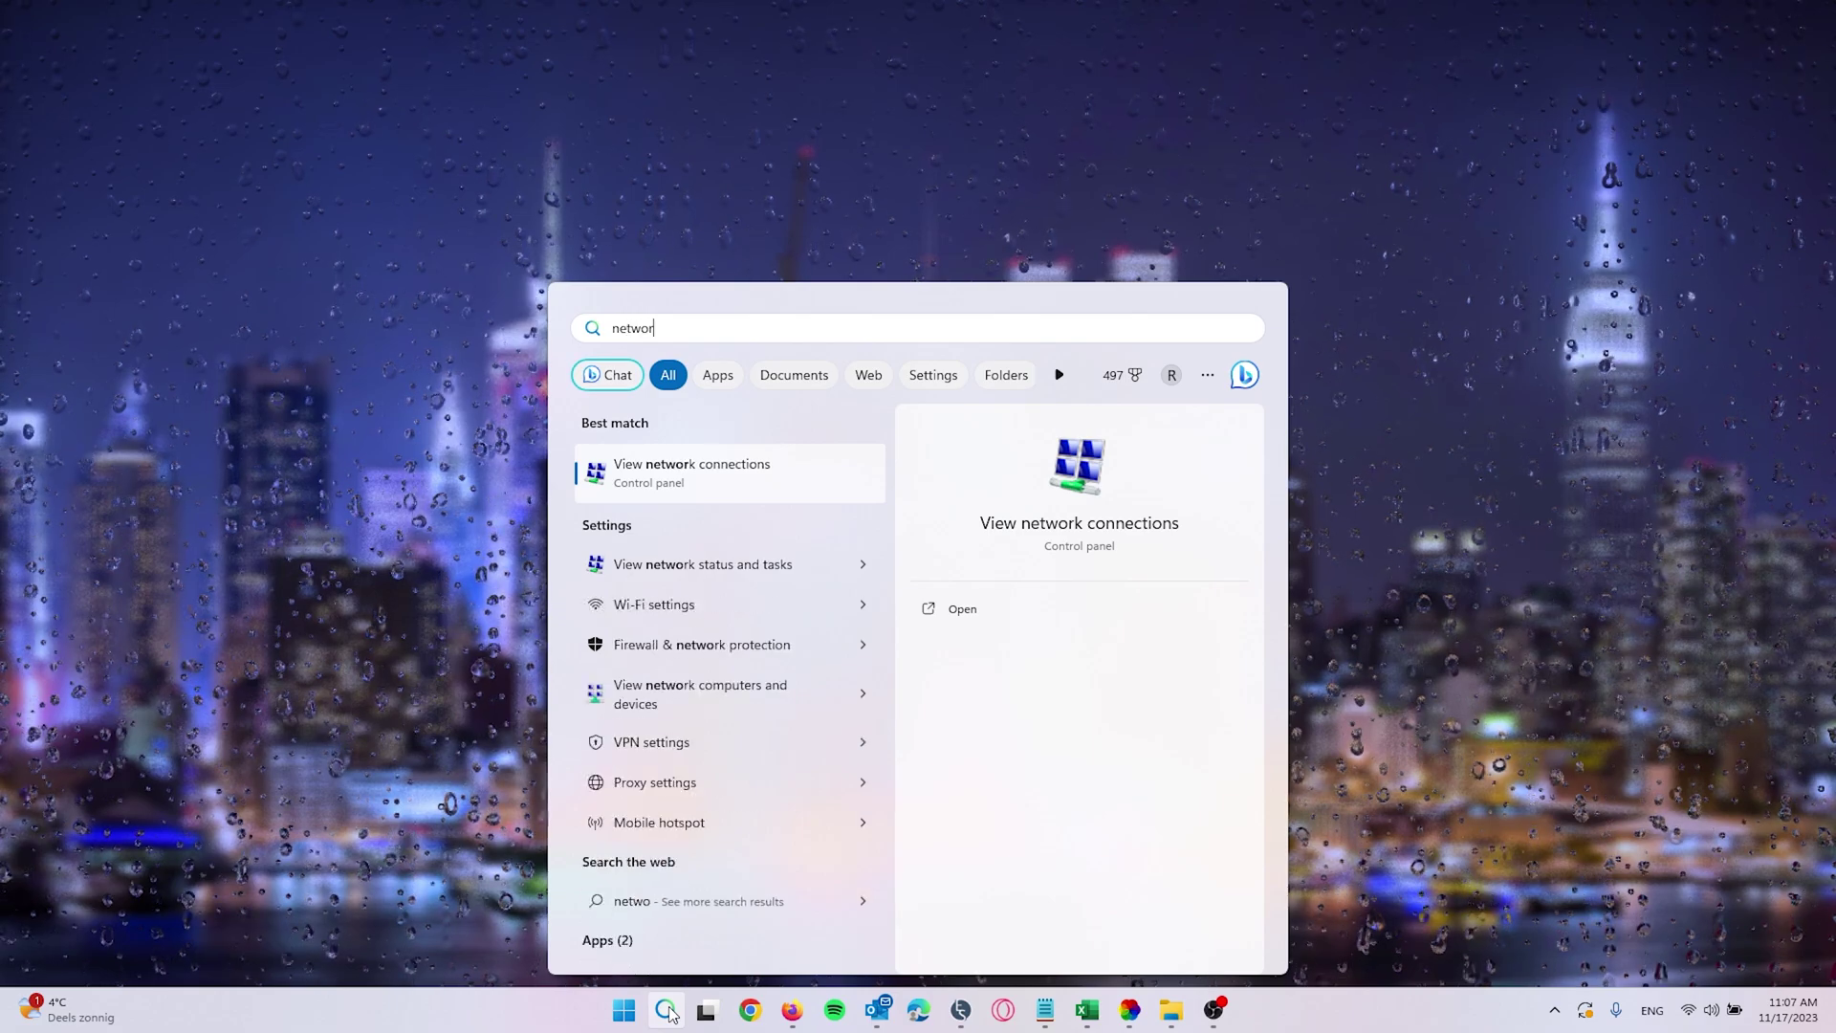
pyautogui.write('k')
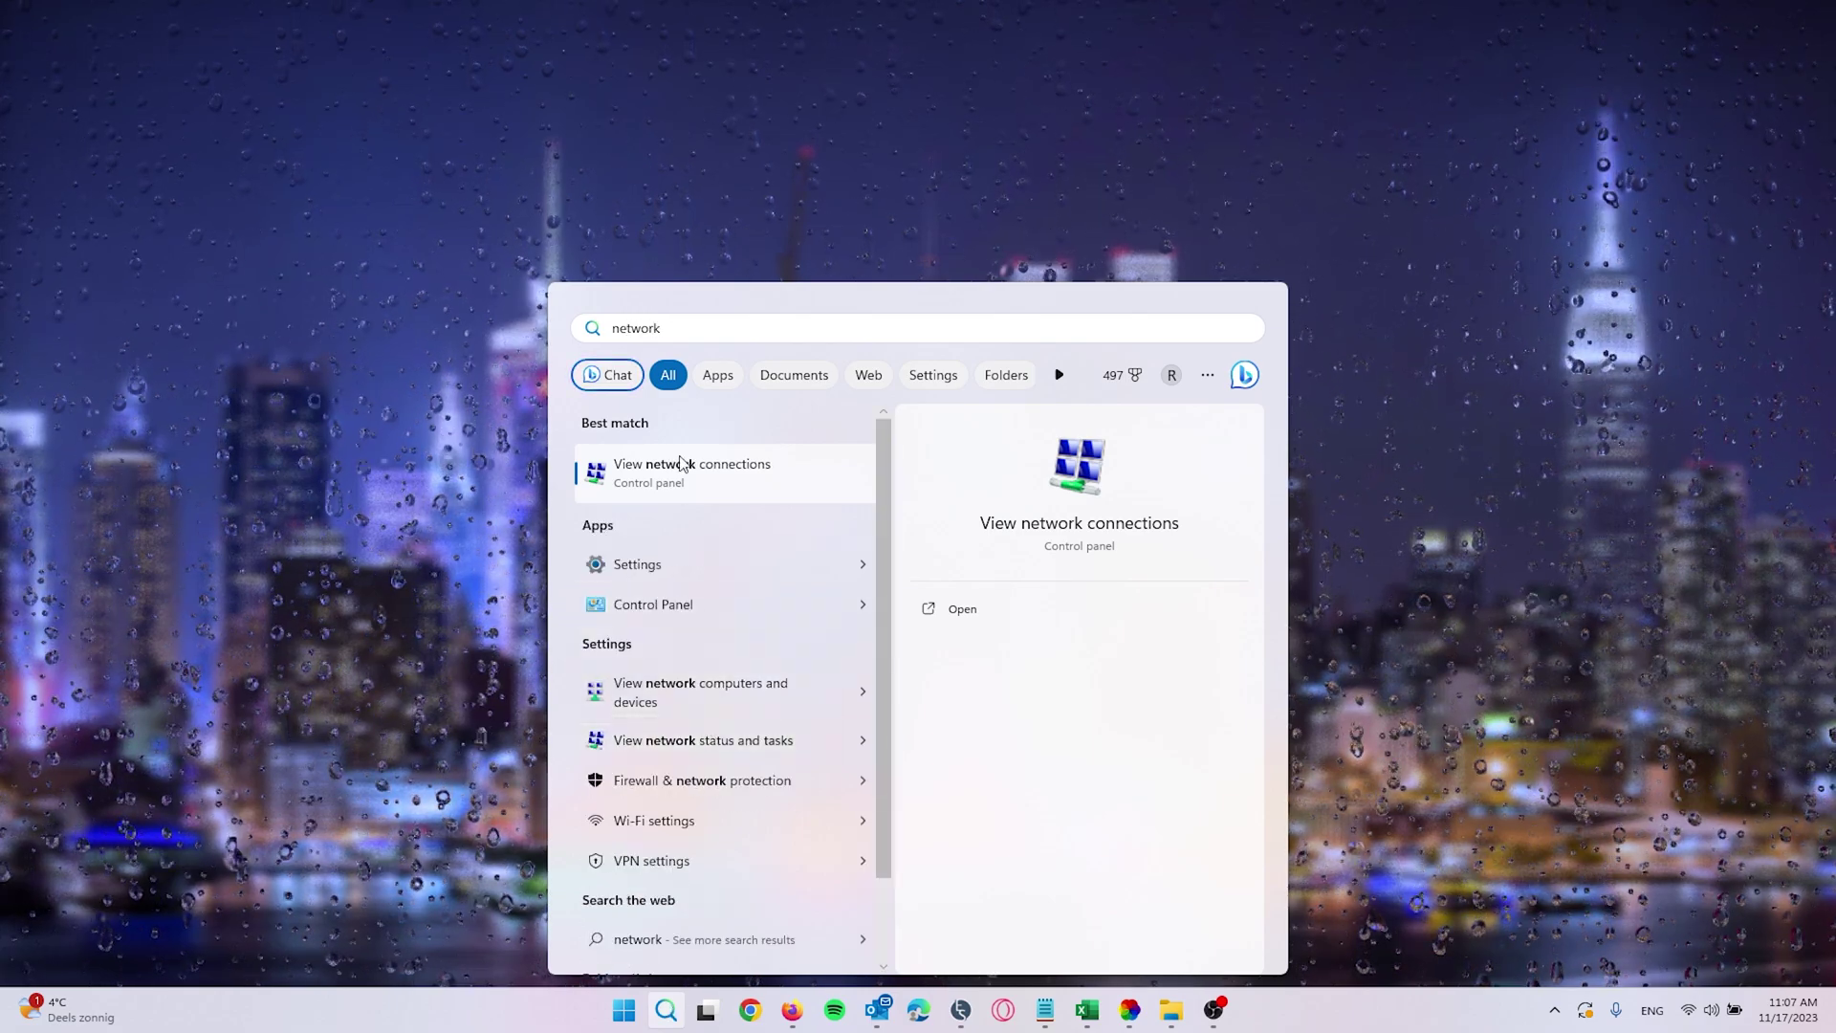
pyautogui.click(681, 465)
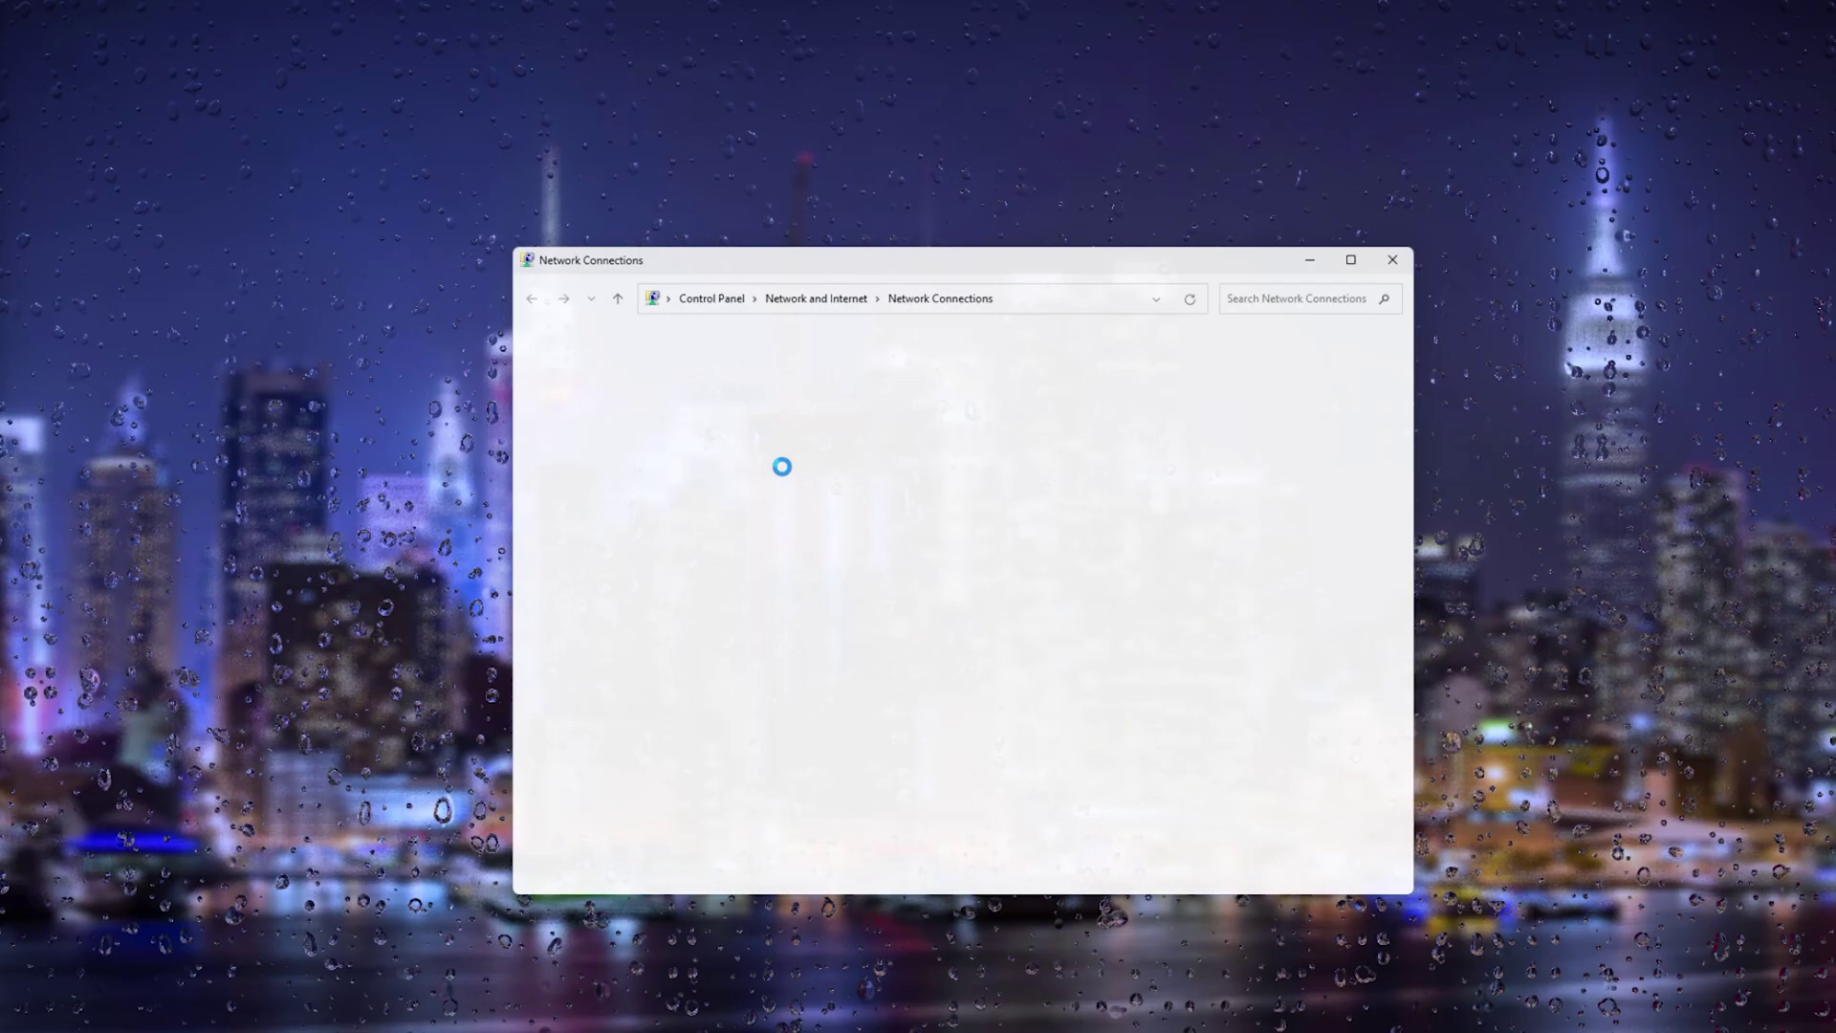
pyautogui.moveTo(801, 252); pyautogui.dragTo(783, 272)
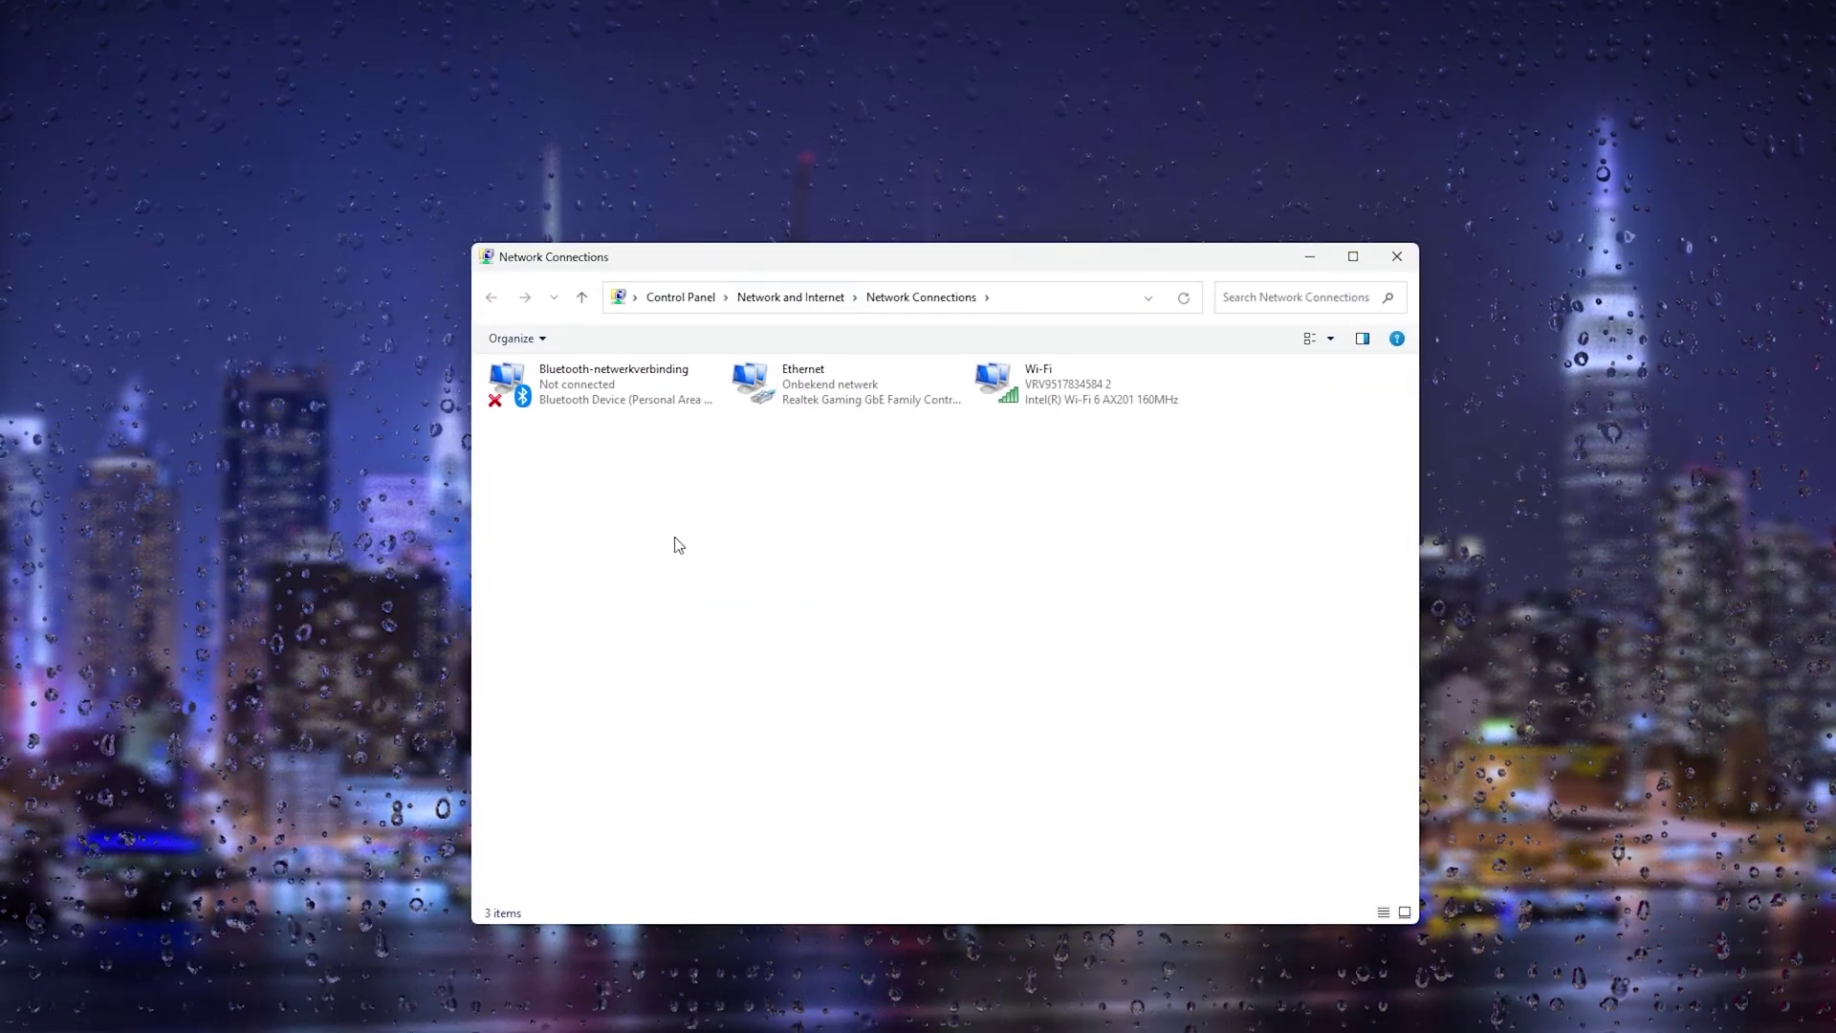
pyautogui.moveTo(679, 546); pyautogui.dragTo(1125, 375)
pyautogui.click(1151, 557)
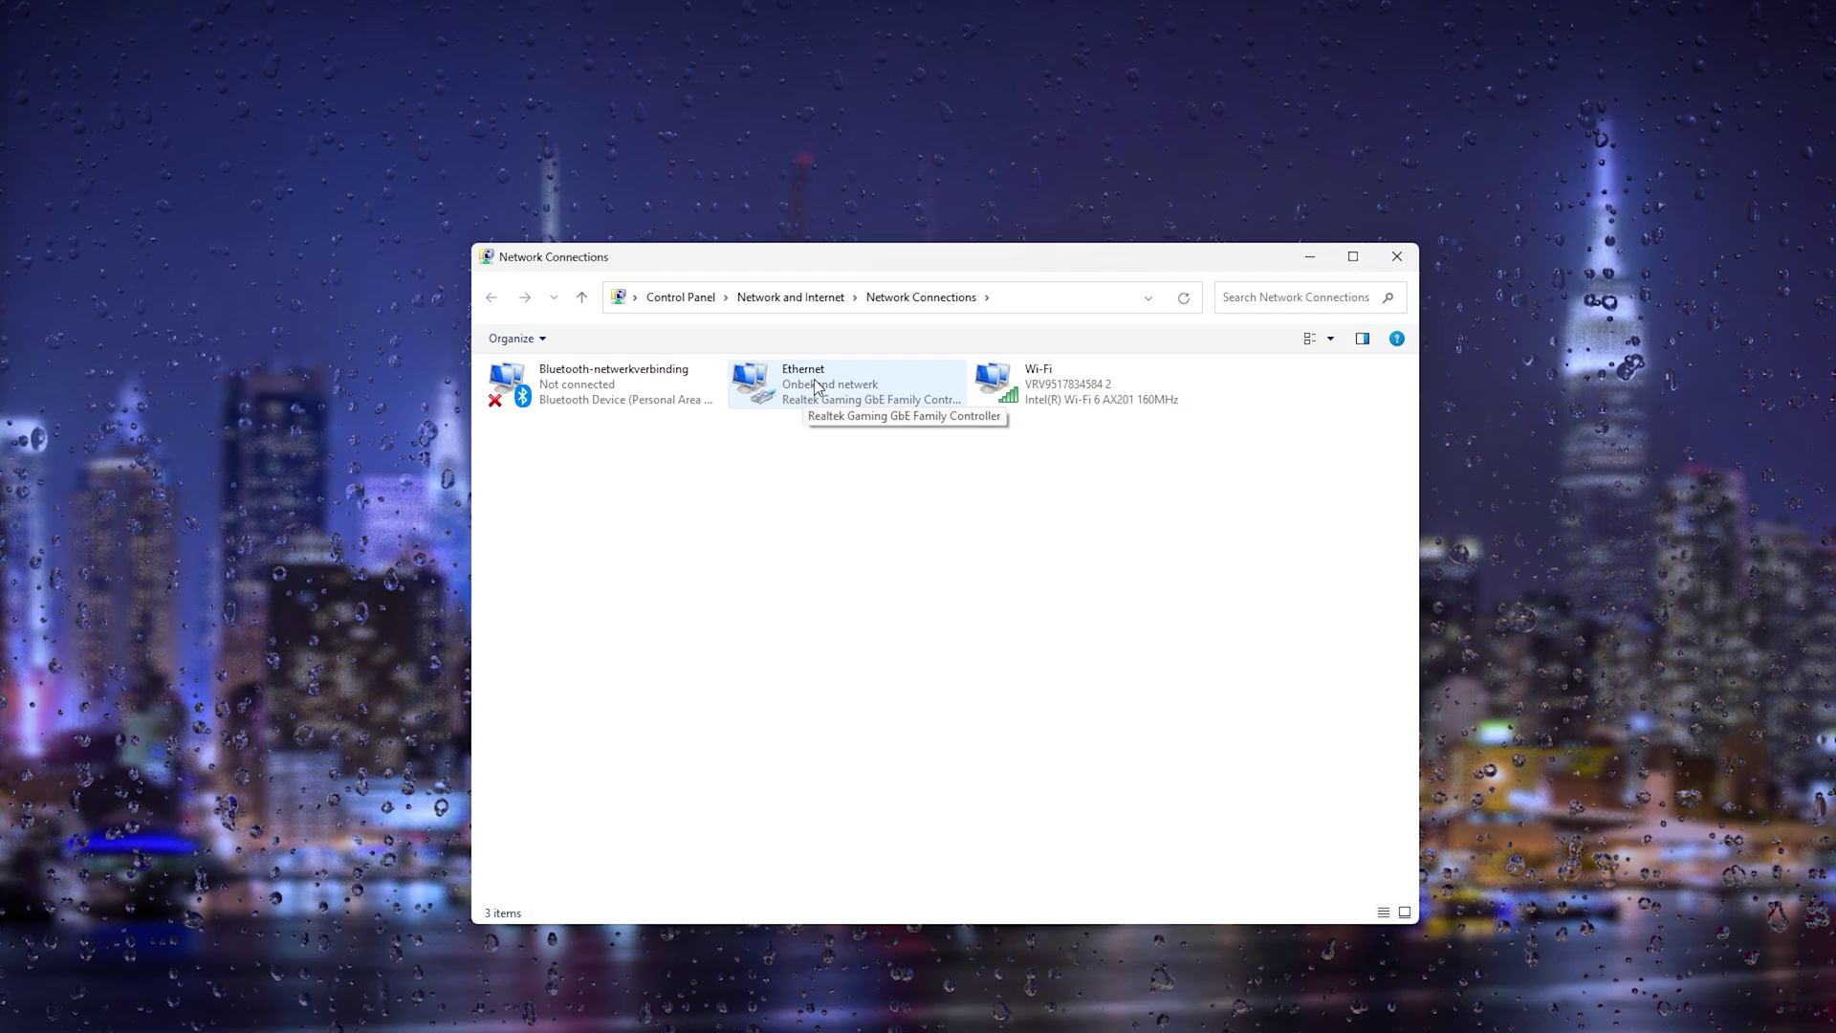
pyautogui.rightClick(1067, 381)
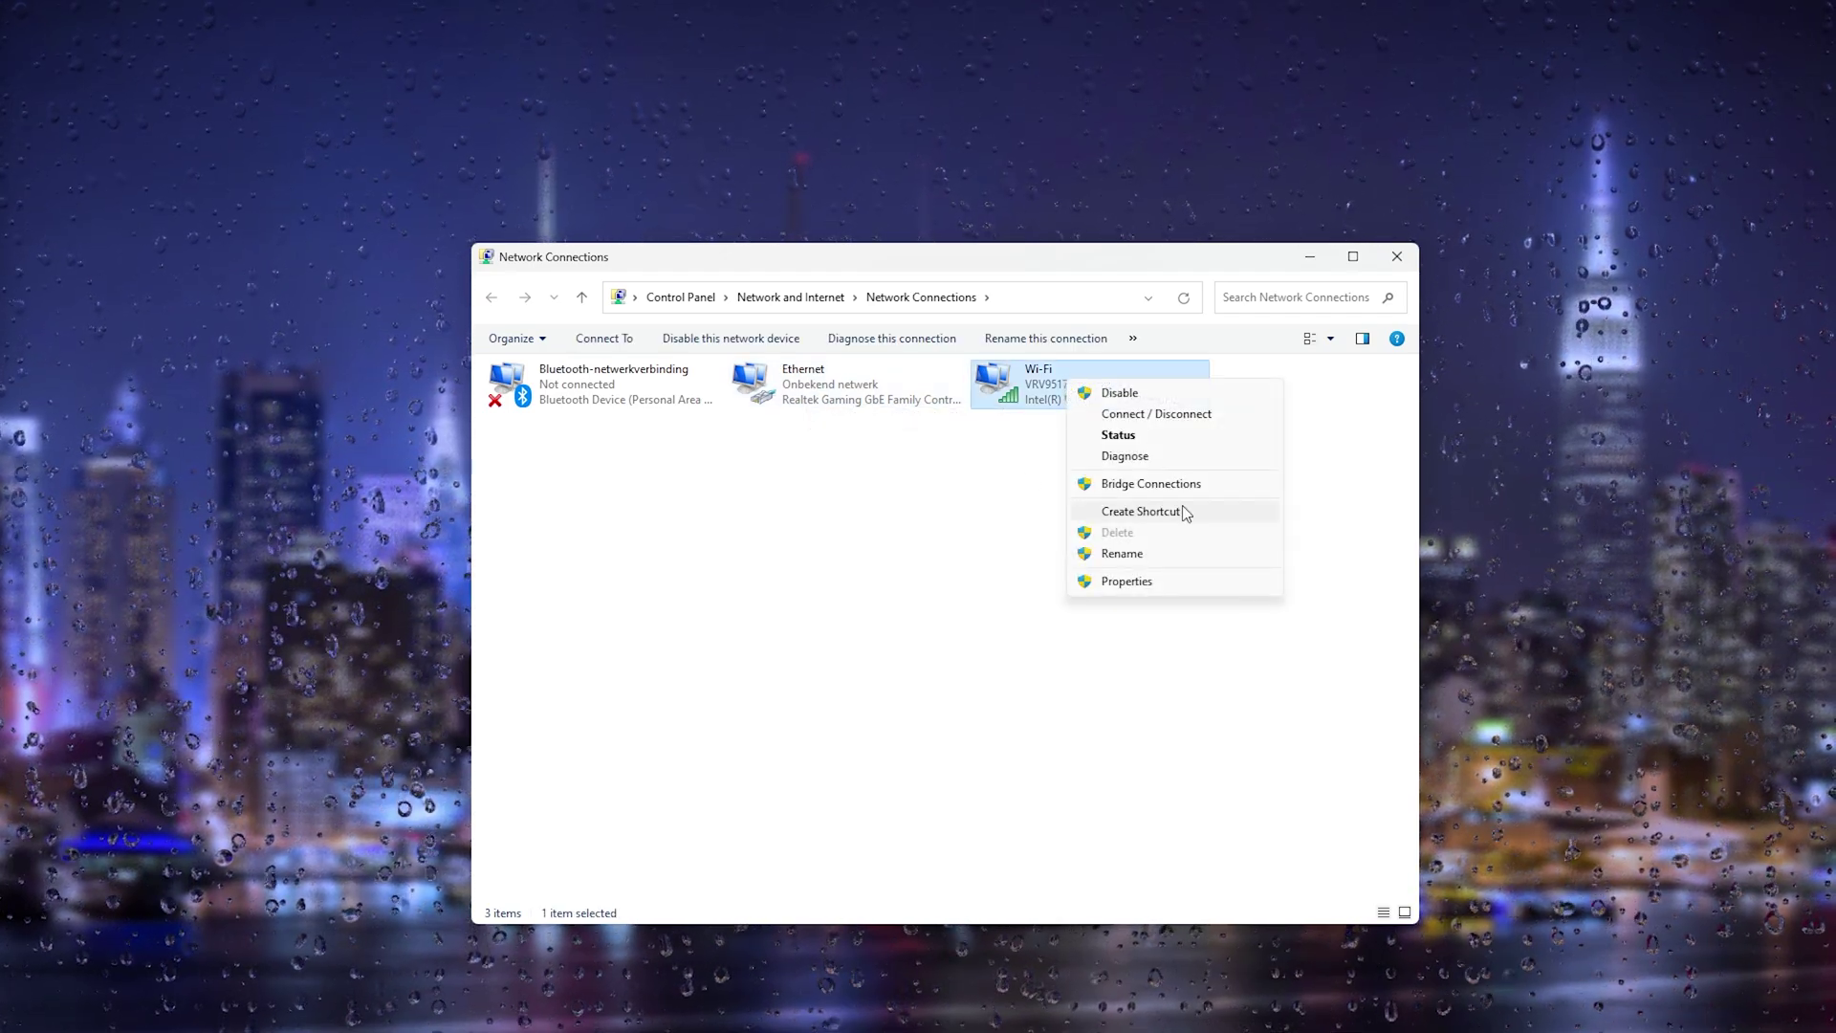
# Step: Open the Wi-Fi adapter's Internet Protocol versie 4 (TCP/IPv4) properties
pyautogui.click(1150, 582)
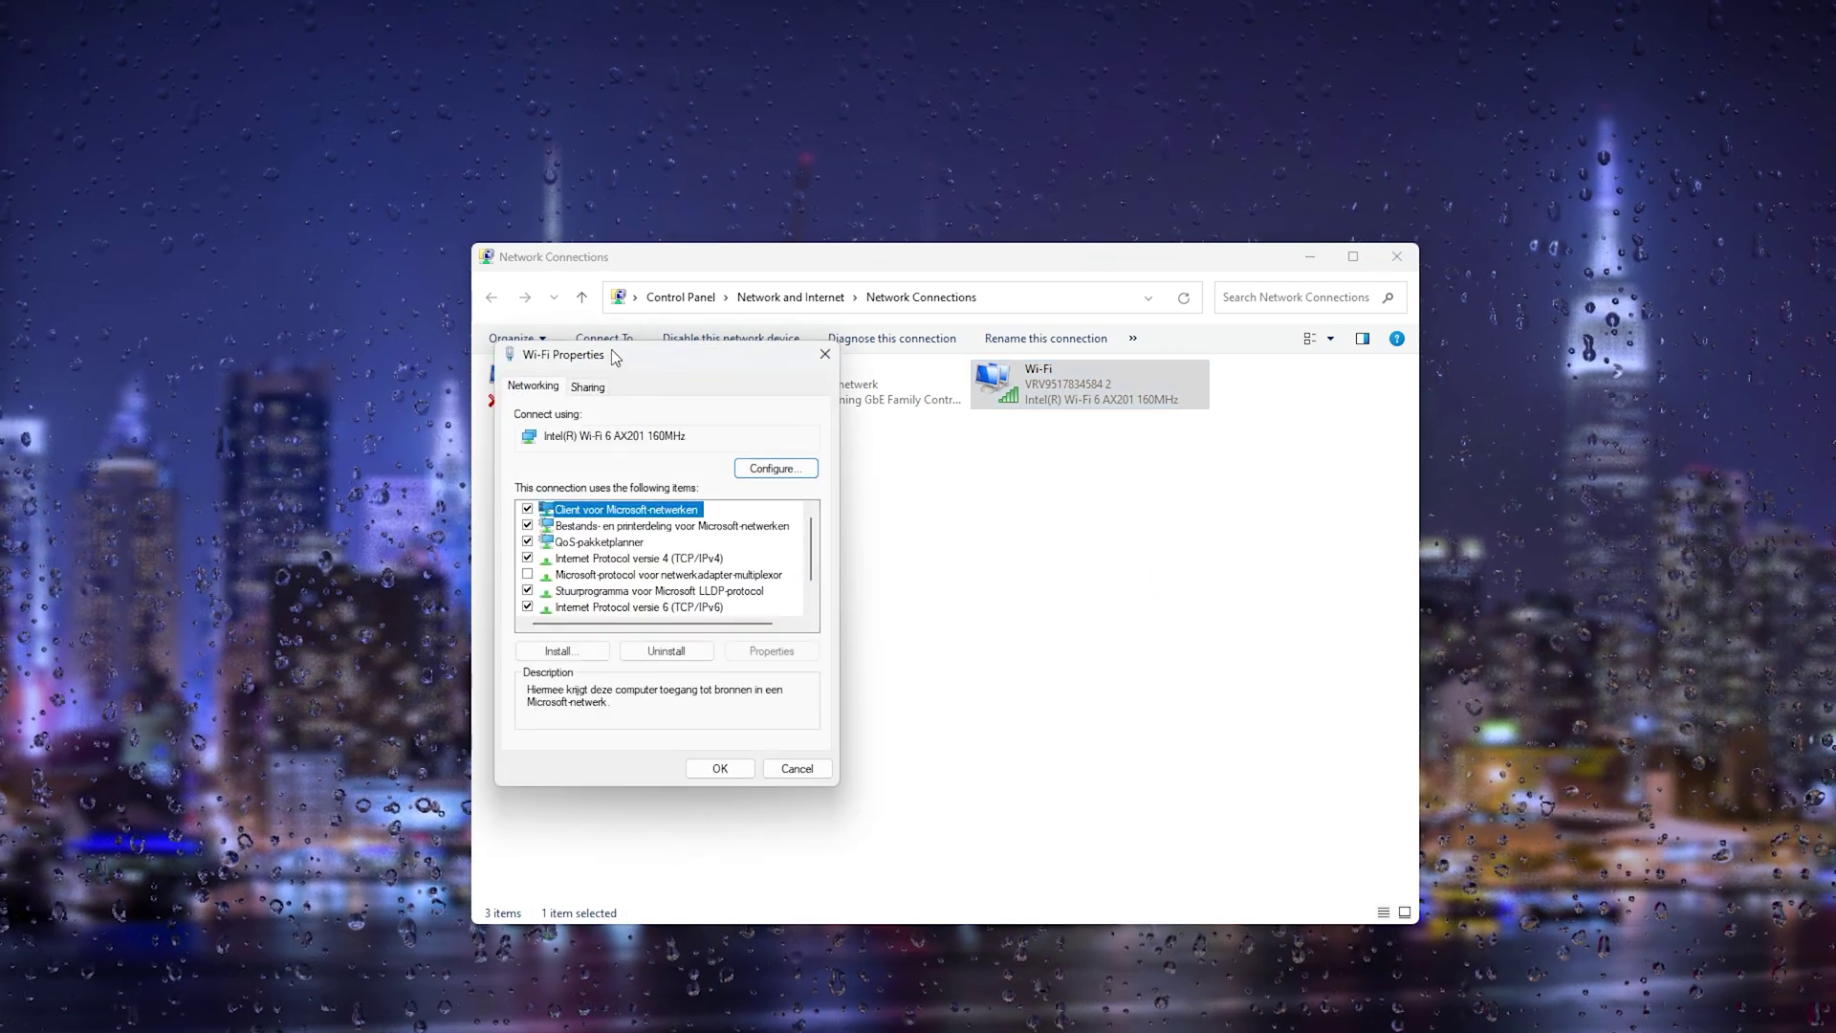
pyautogui.moveTo(622, 354); pyautogui.dragTo(881, 301)
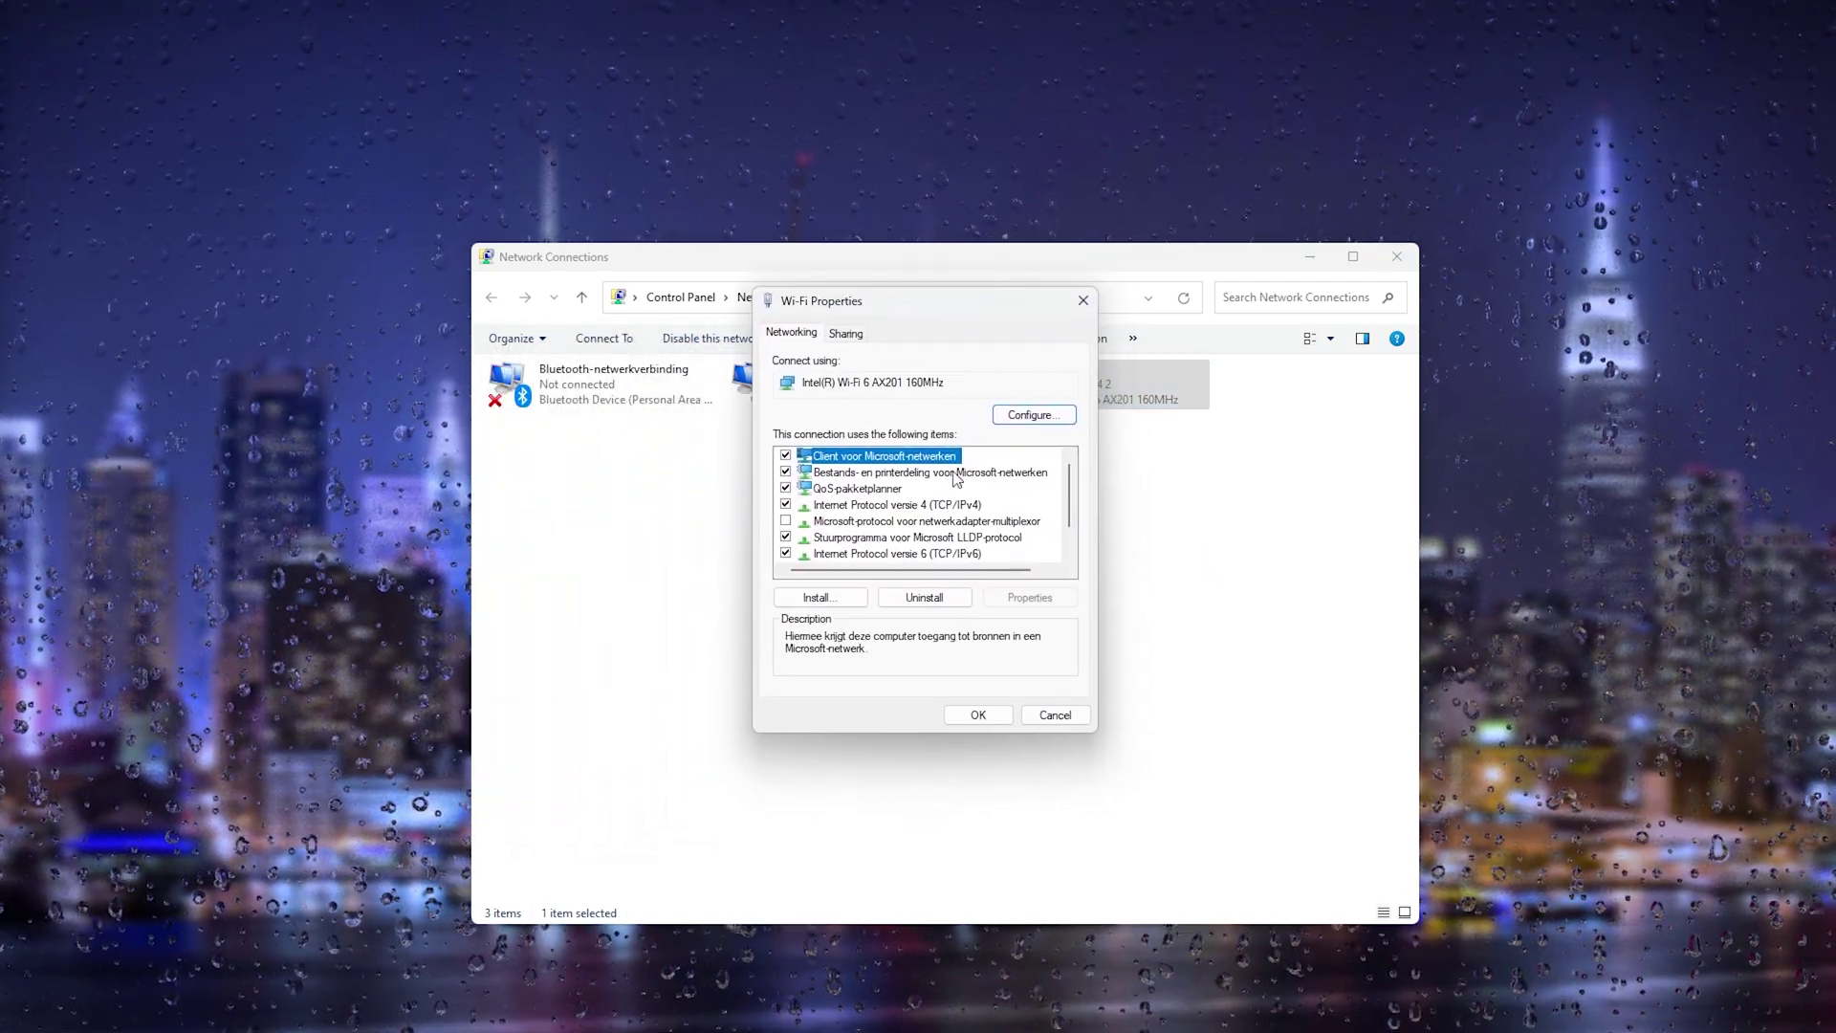
pyautogui.click(899, 507)
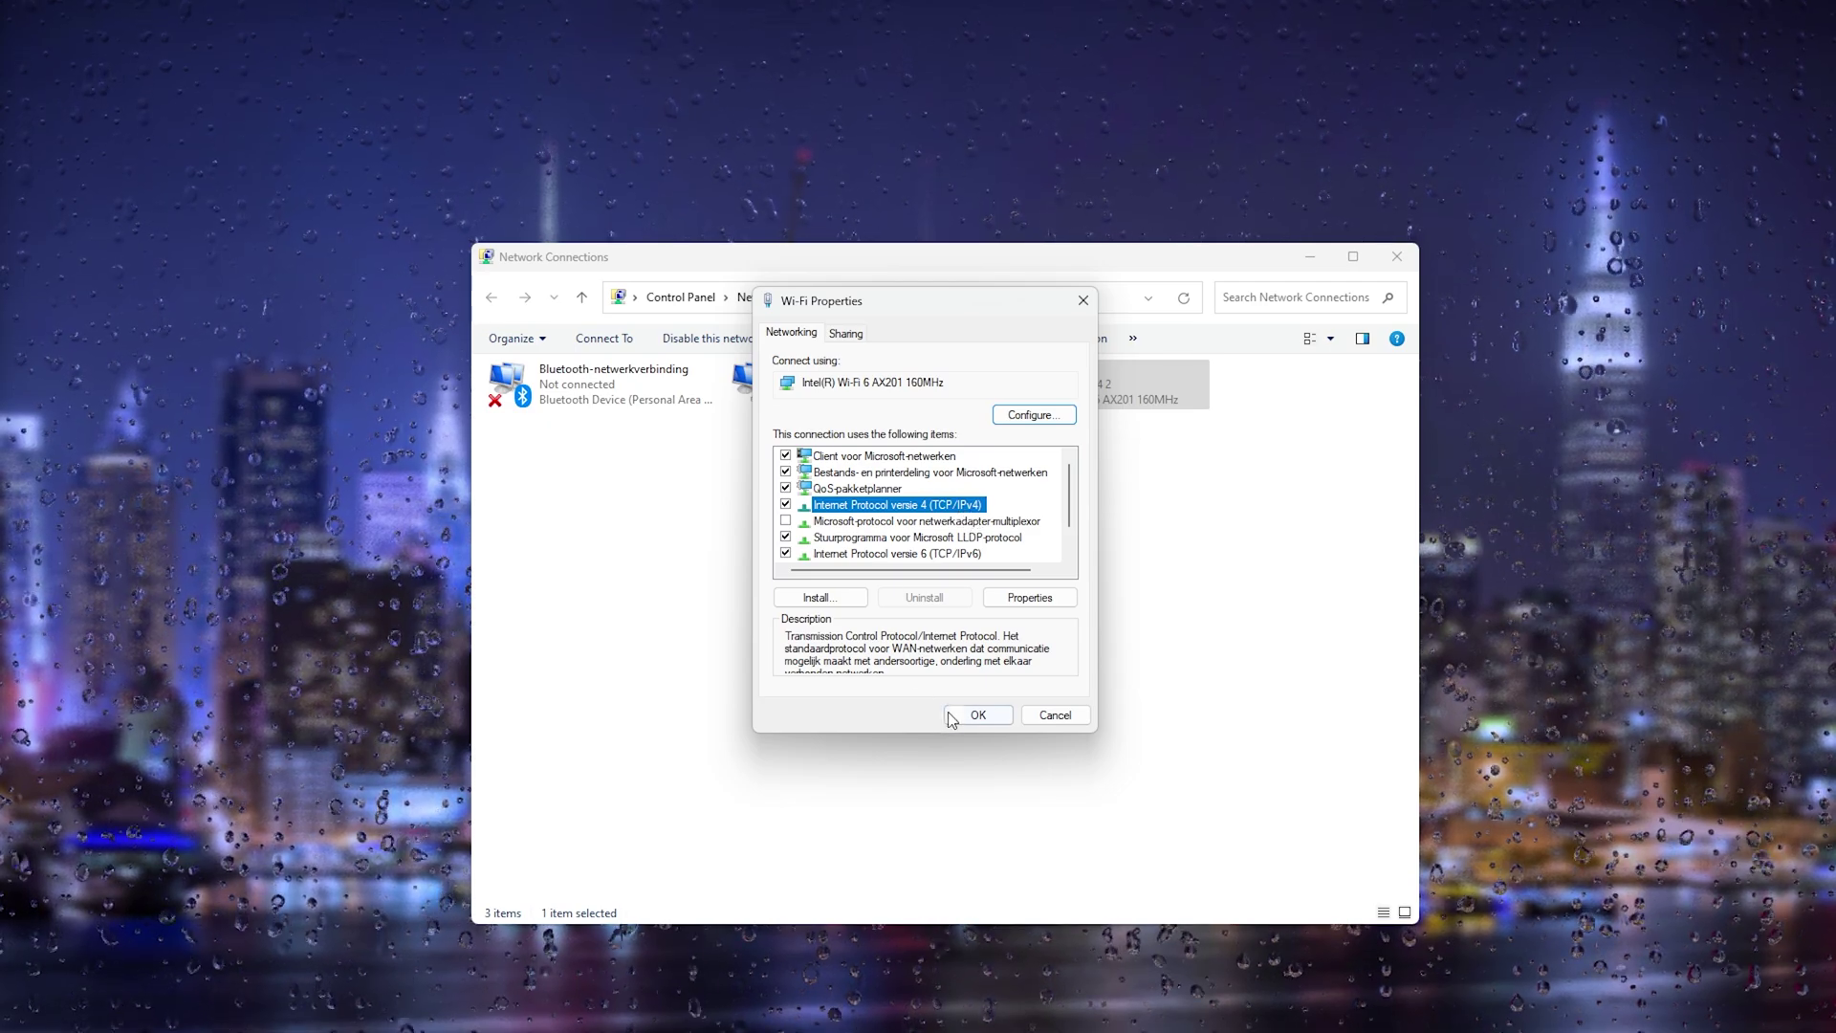
pyautogui.click(1055, 599)
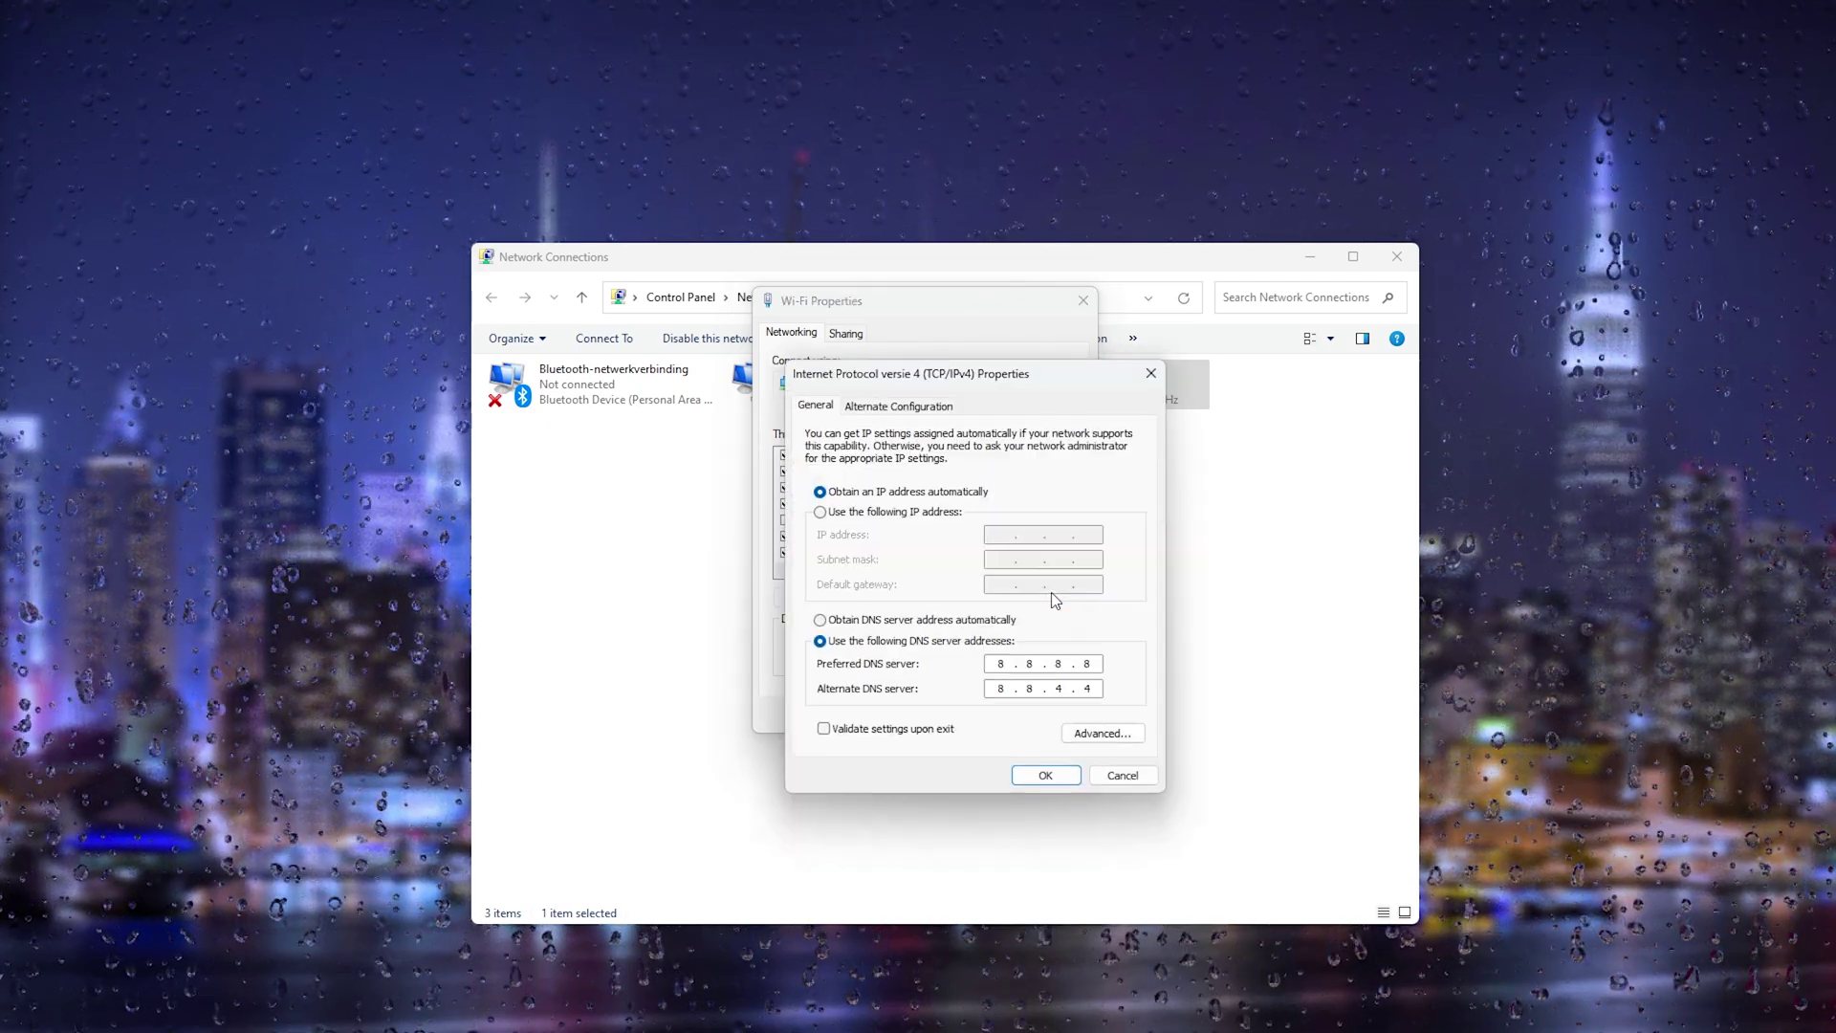
# Step: Set the DNS servers manually to 8.8.8.8 preferred and 8.8.4.4 alternate and save
pyautogui.moveTo(993, 383); pyautogui.dragTo(913, 384)
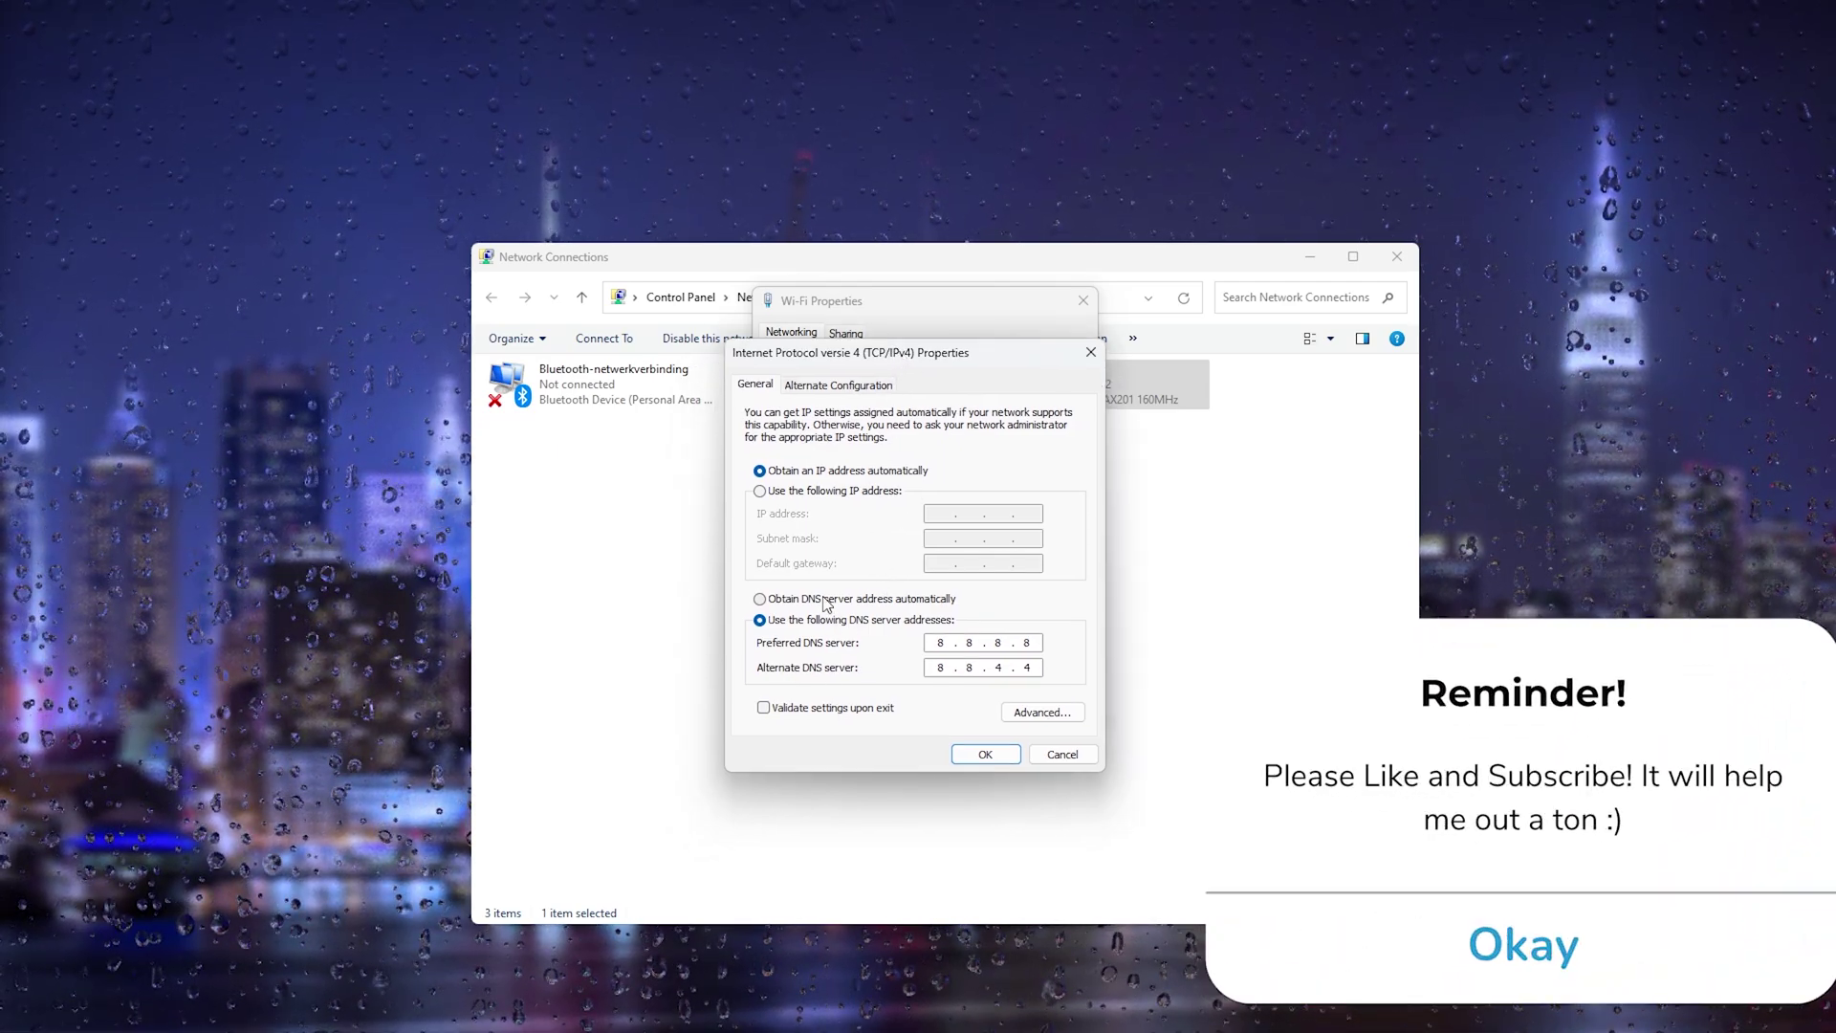
pyautogui.click(826, 602)
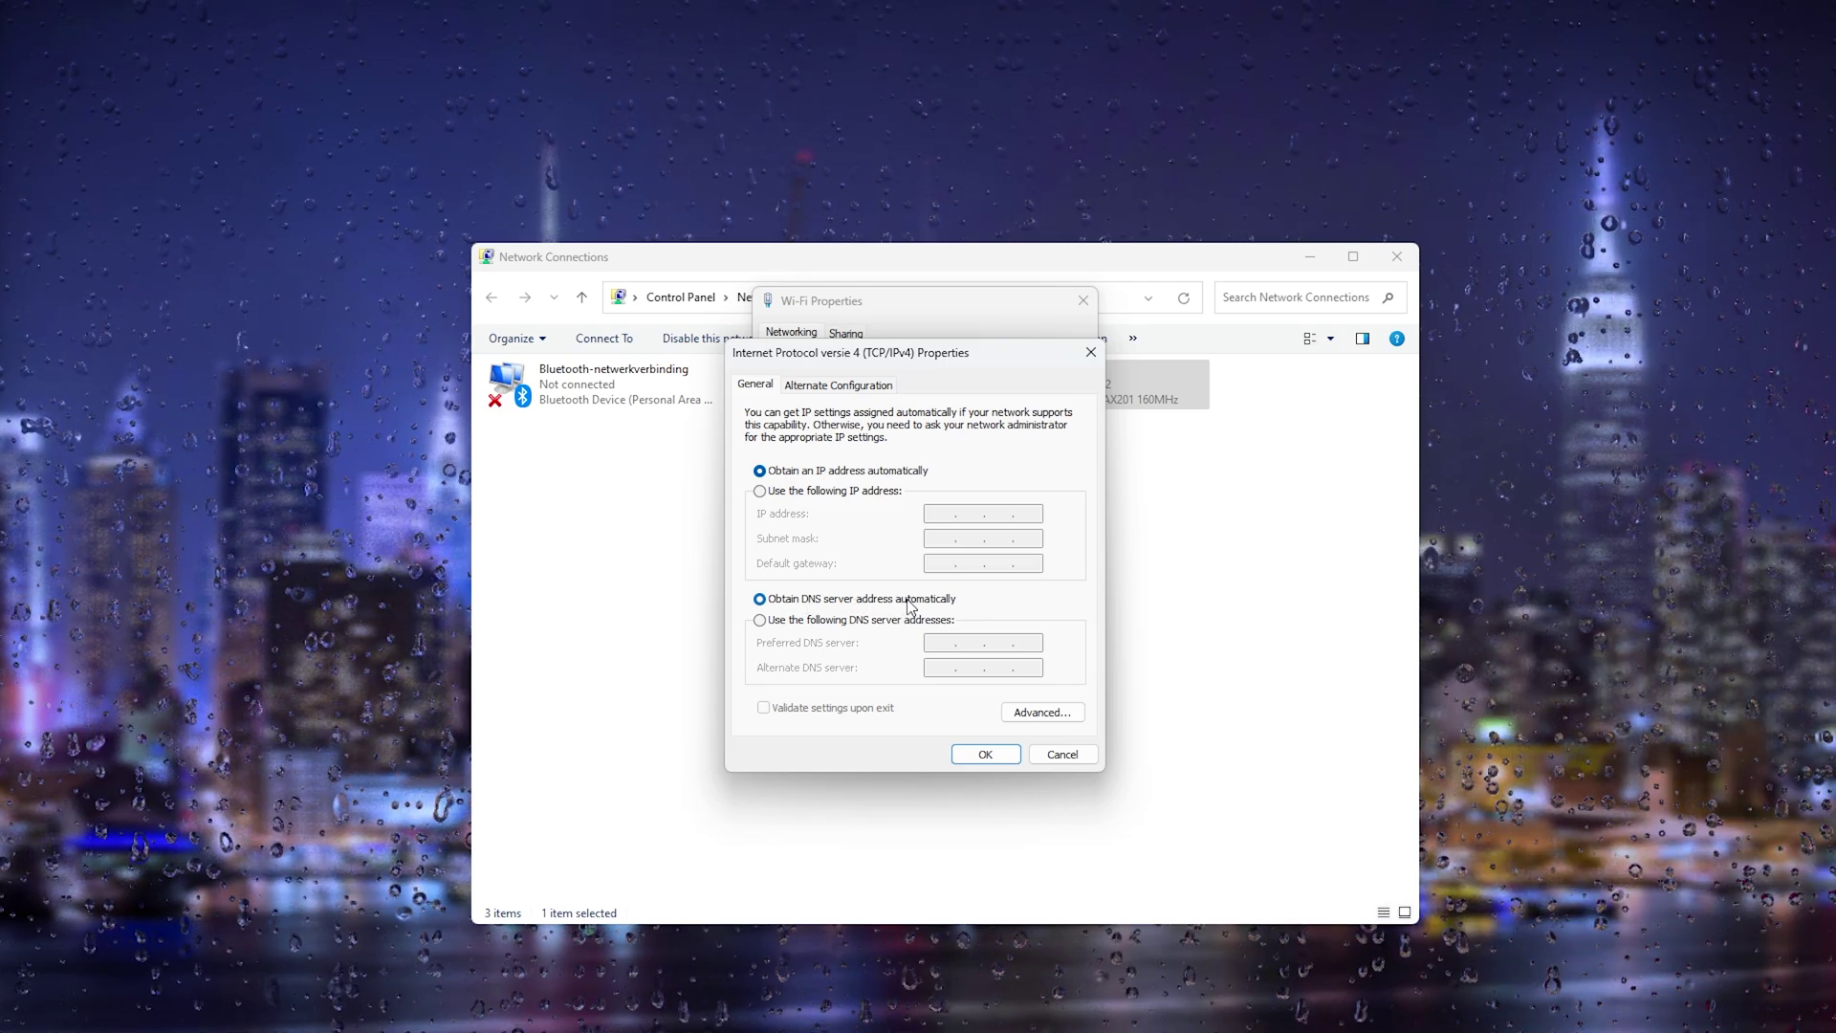
pyautogui.click(818, 622)
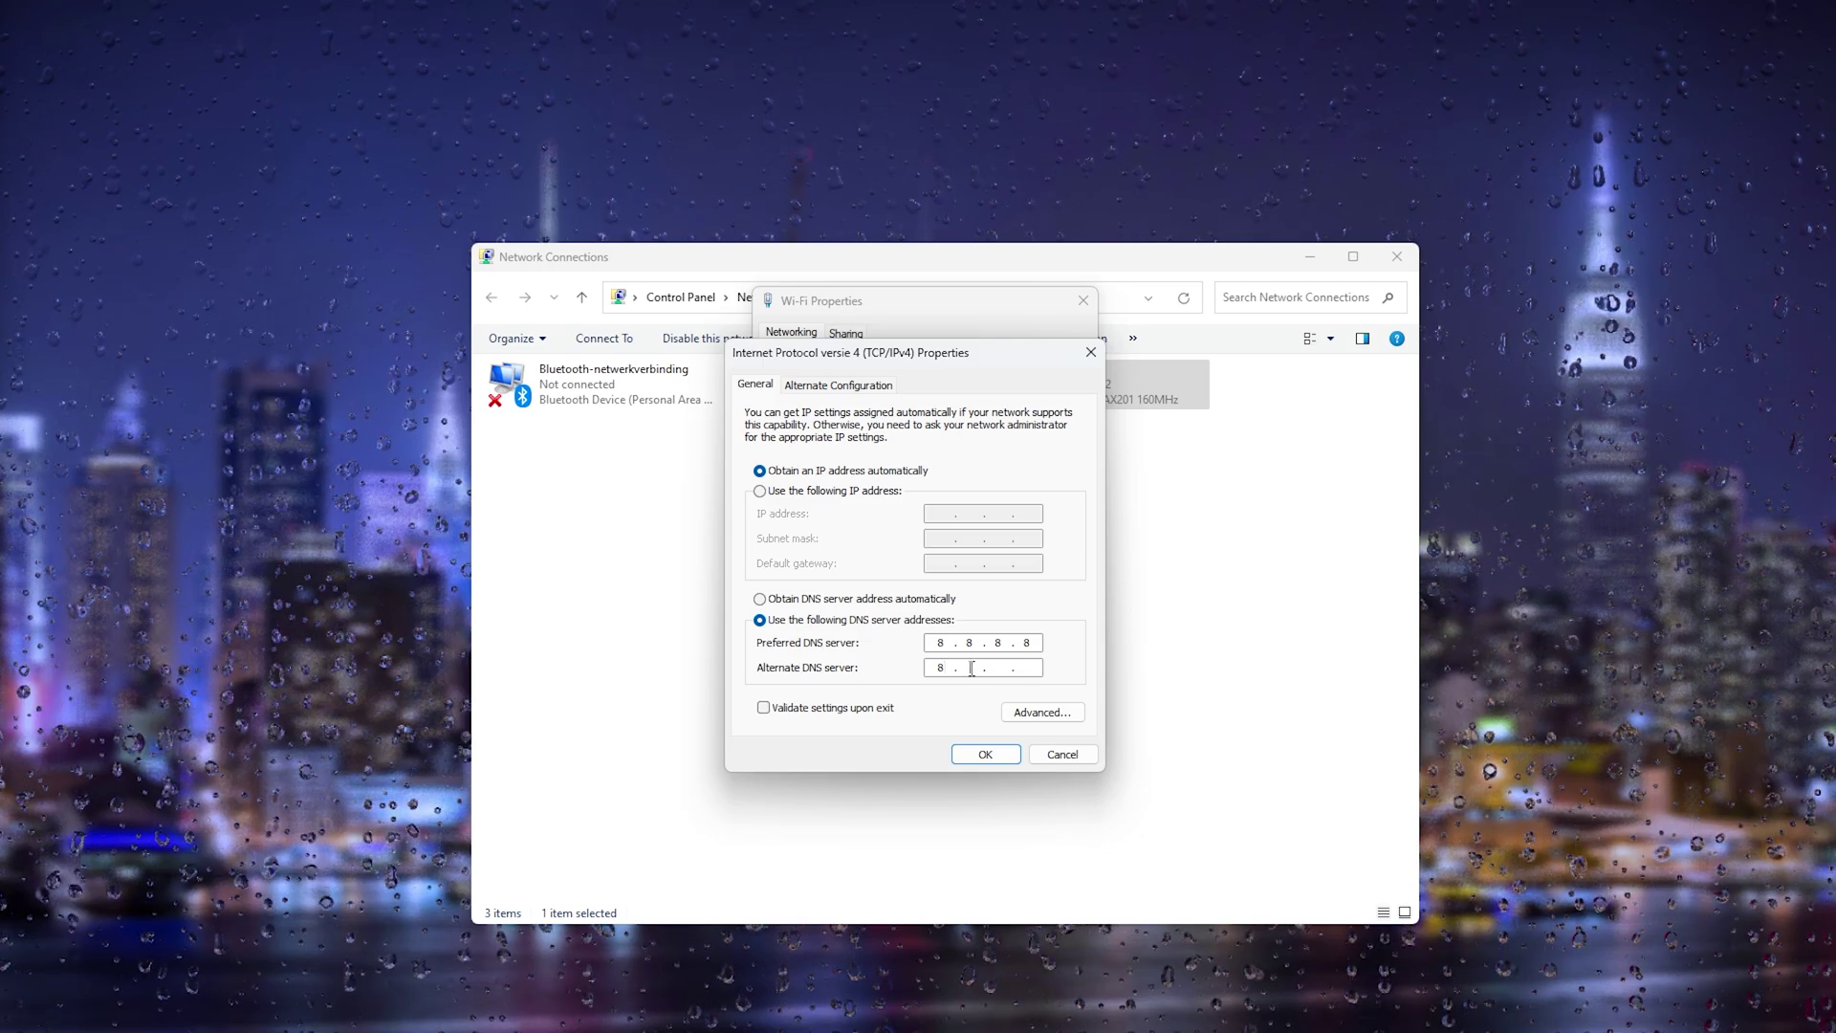
pyautogui.write('4')
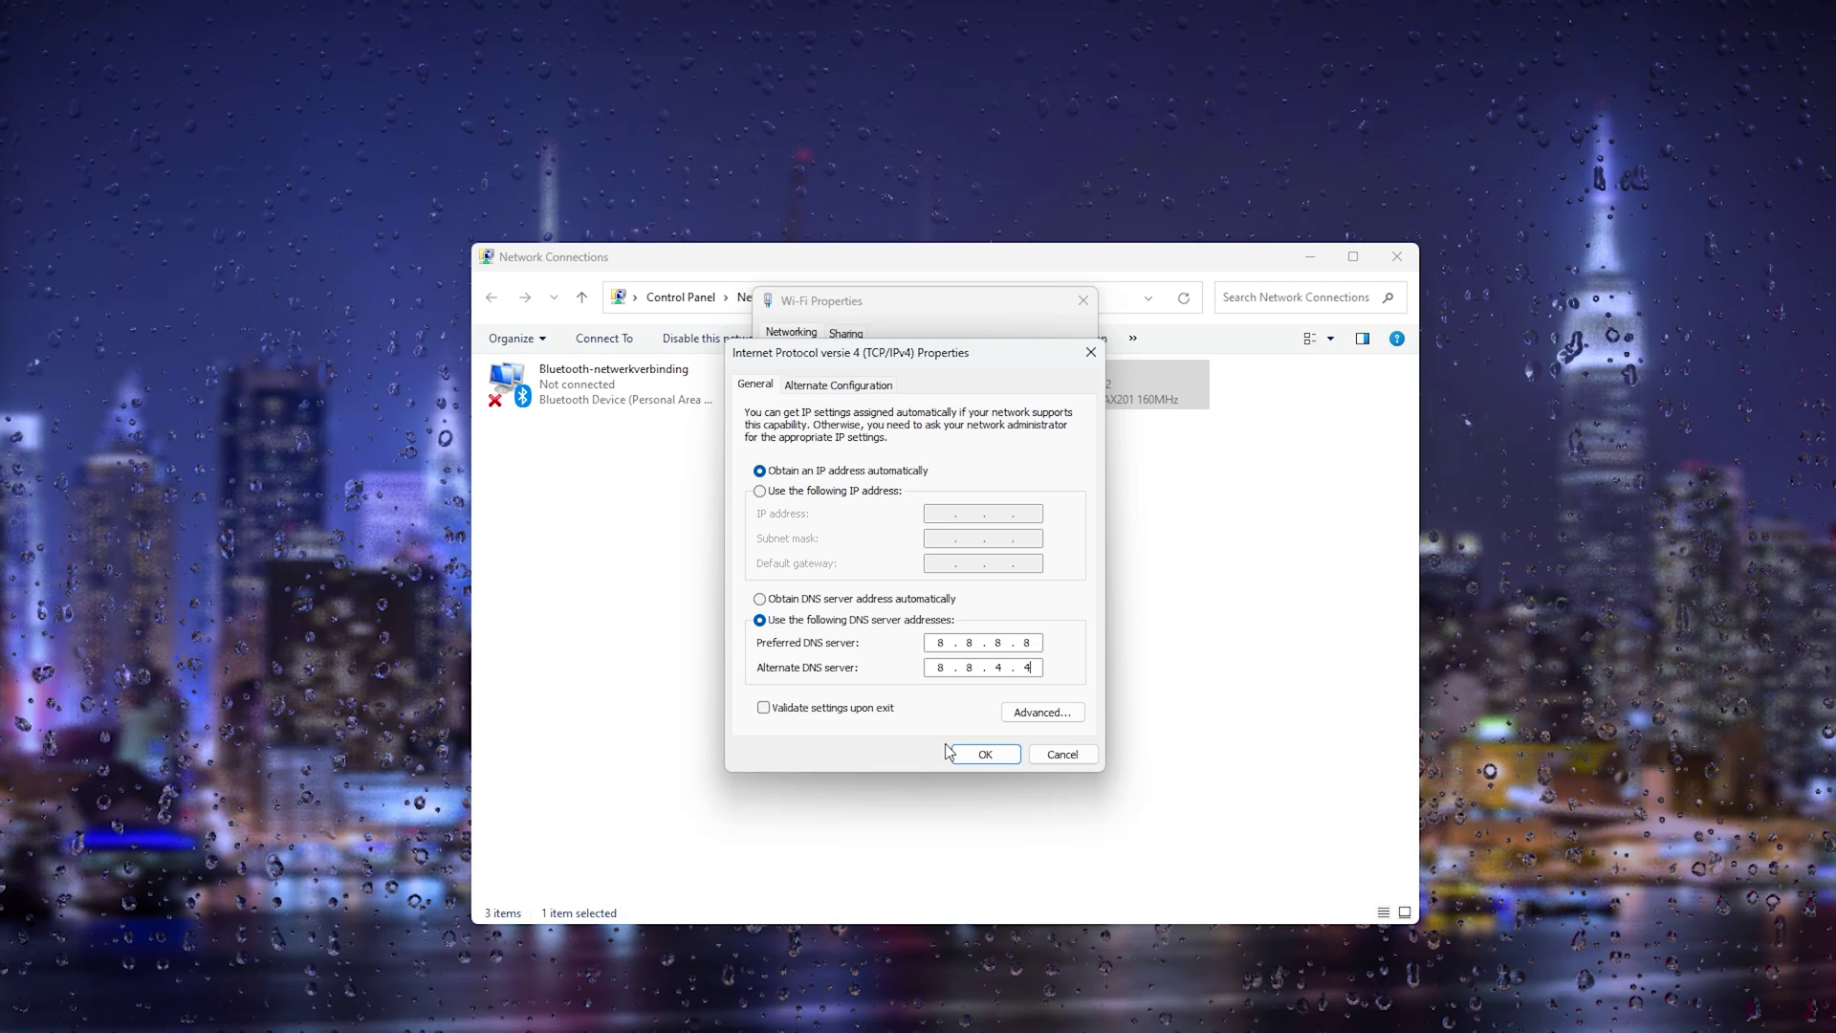
pyautogui.write('.4')
pyautogui.click(982, 754)
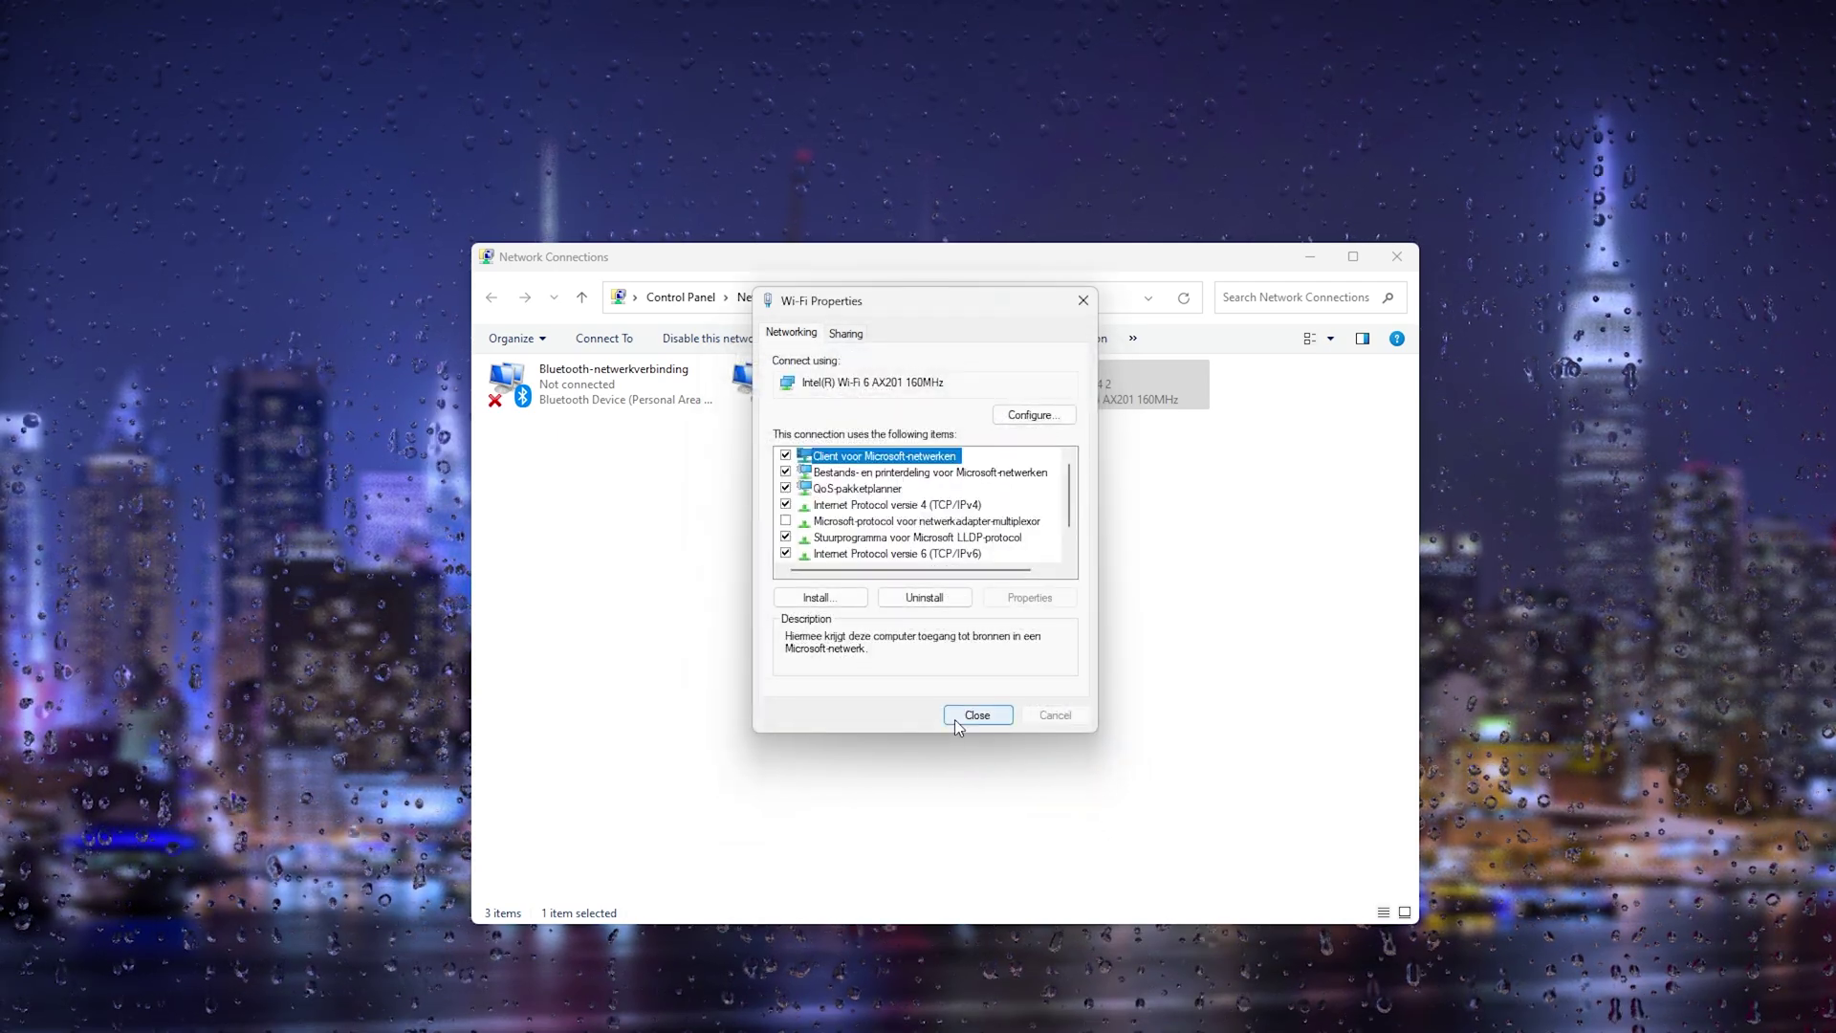
# Step: Close Wi-Fi Properties and the Network Connections window
pyautogui.click(956, 716)
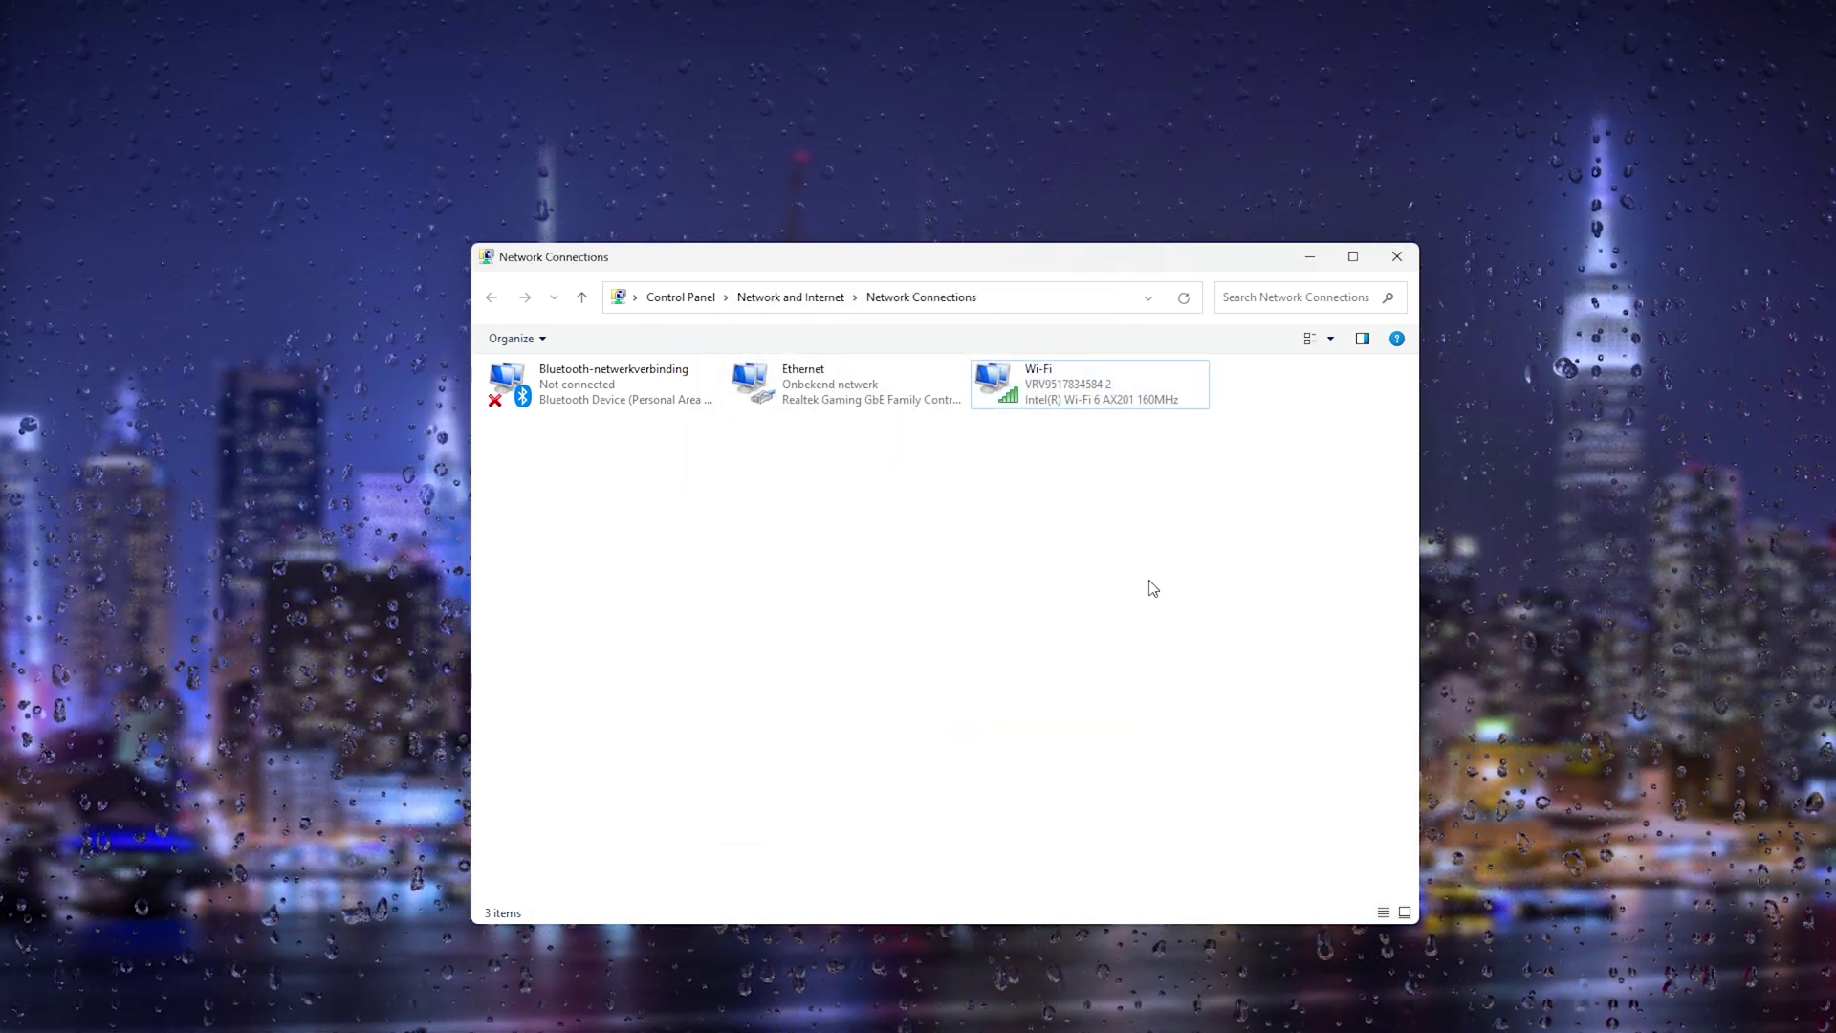
pyautogui.moveTo(1154, 587); pyautogui.dragTo(640, 356)
pyautogui.click(702, 501)
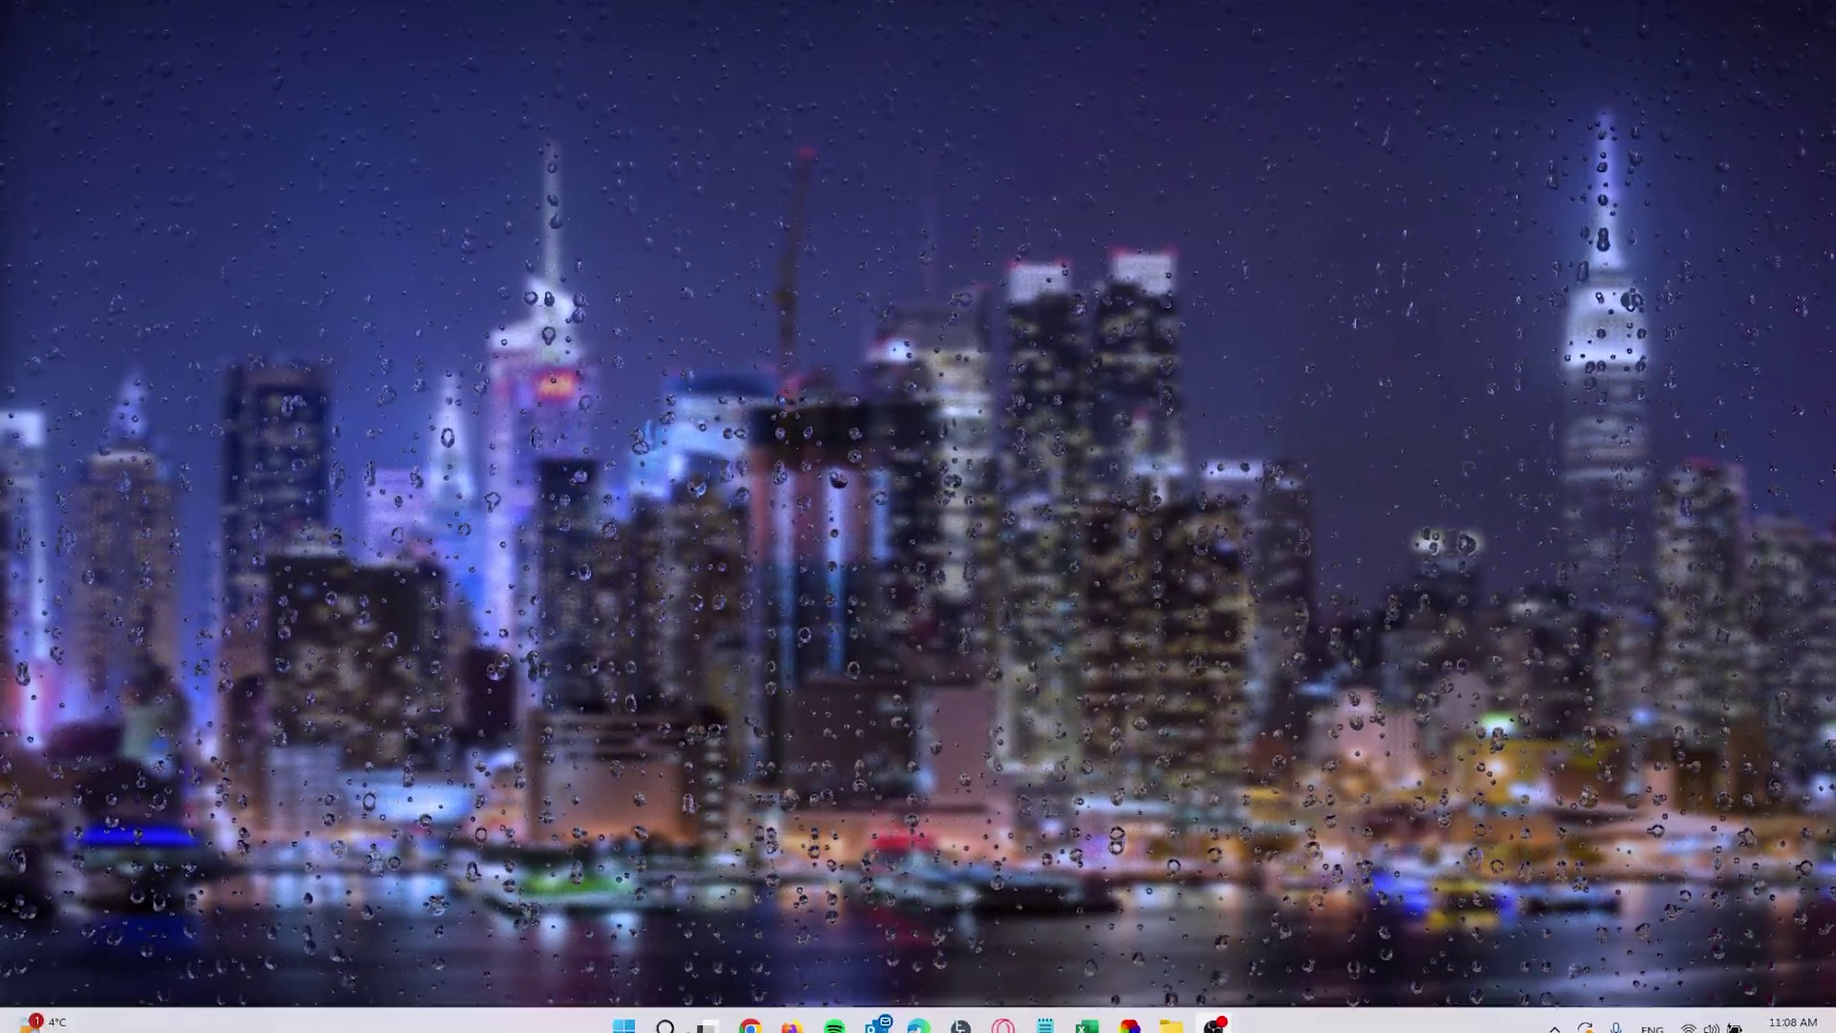
# Step: Launch Command Prompt as administrator from a 'cmd' search and centre its window
pyautogui.click(677, 1013)
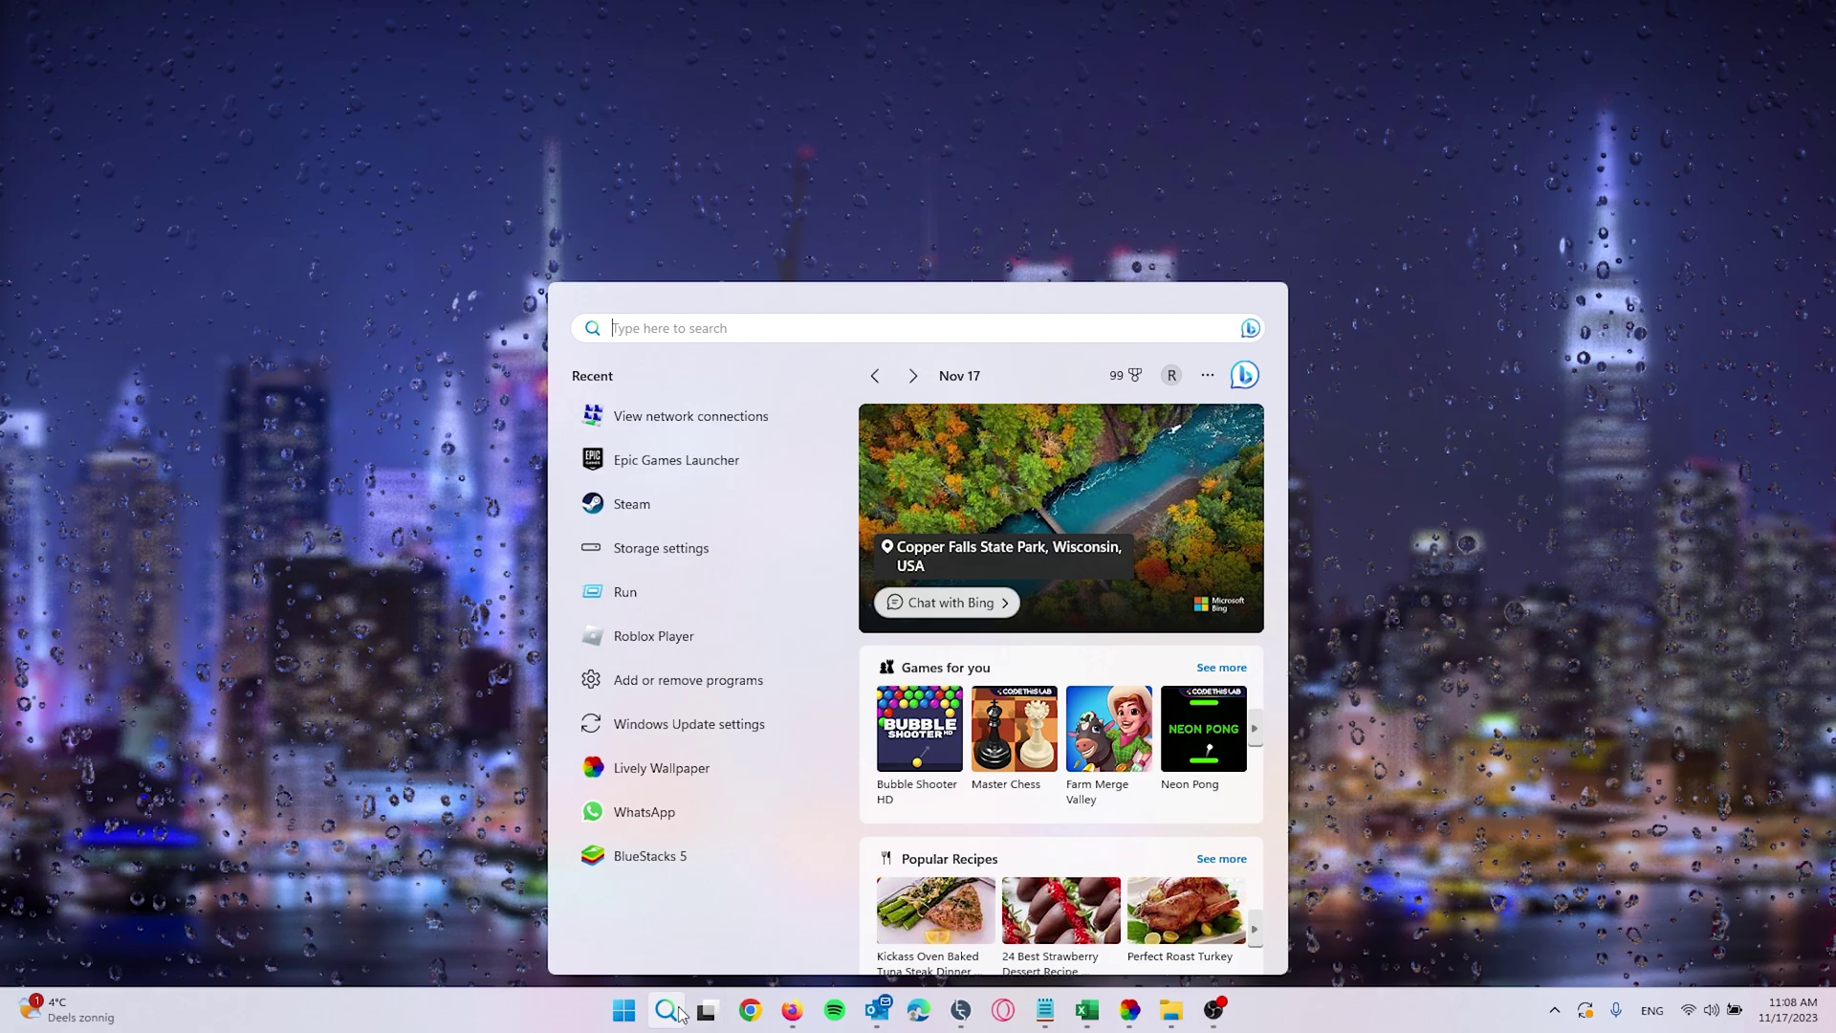
pyautogui.write('cmd')
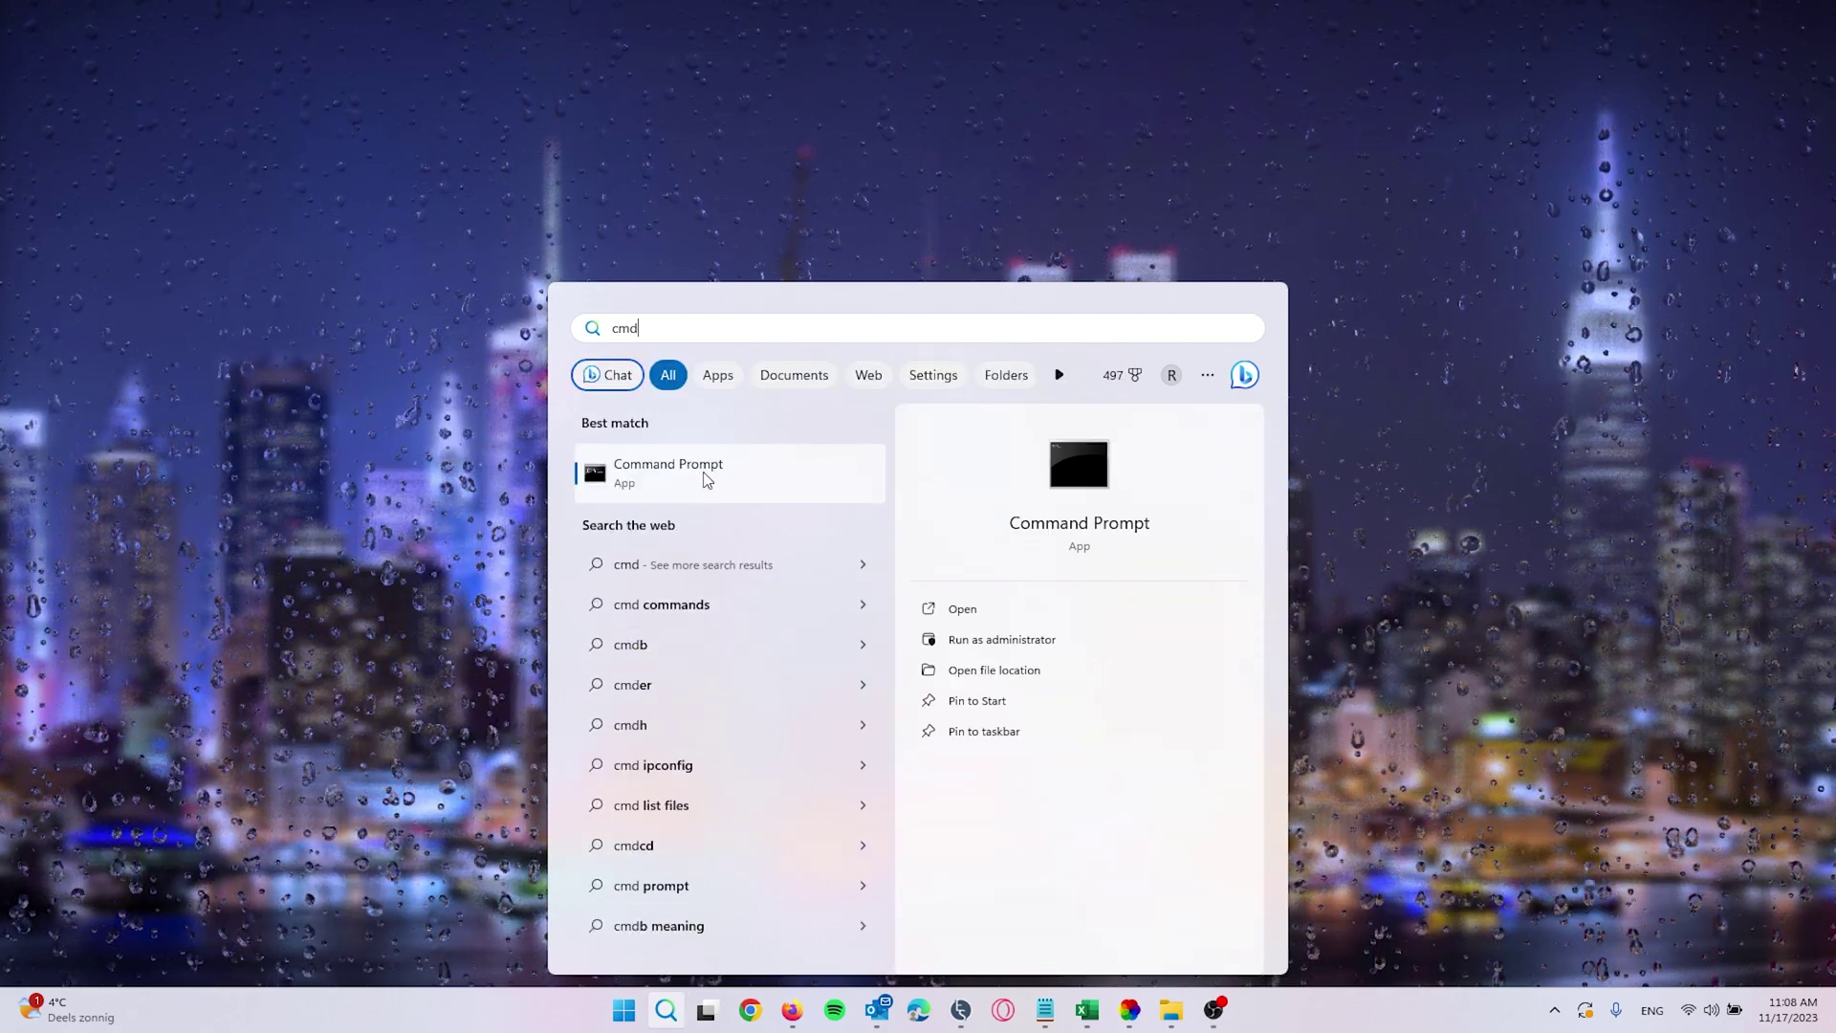
pyautogui.rightClick(708, 480)
pyautogui.click(751, 505)
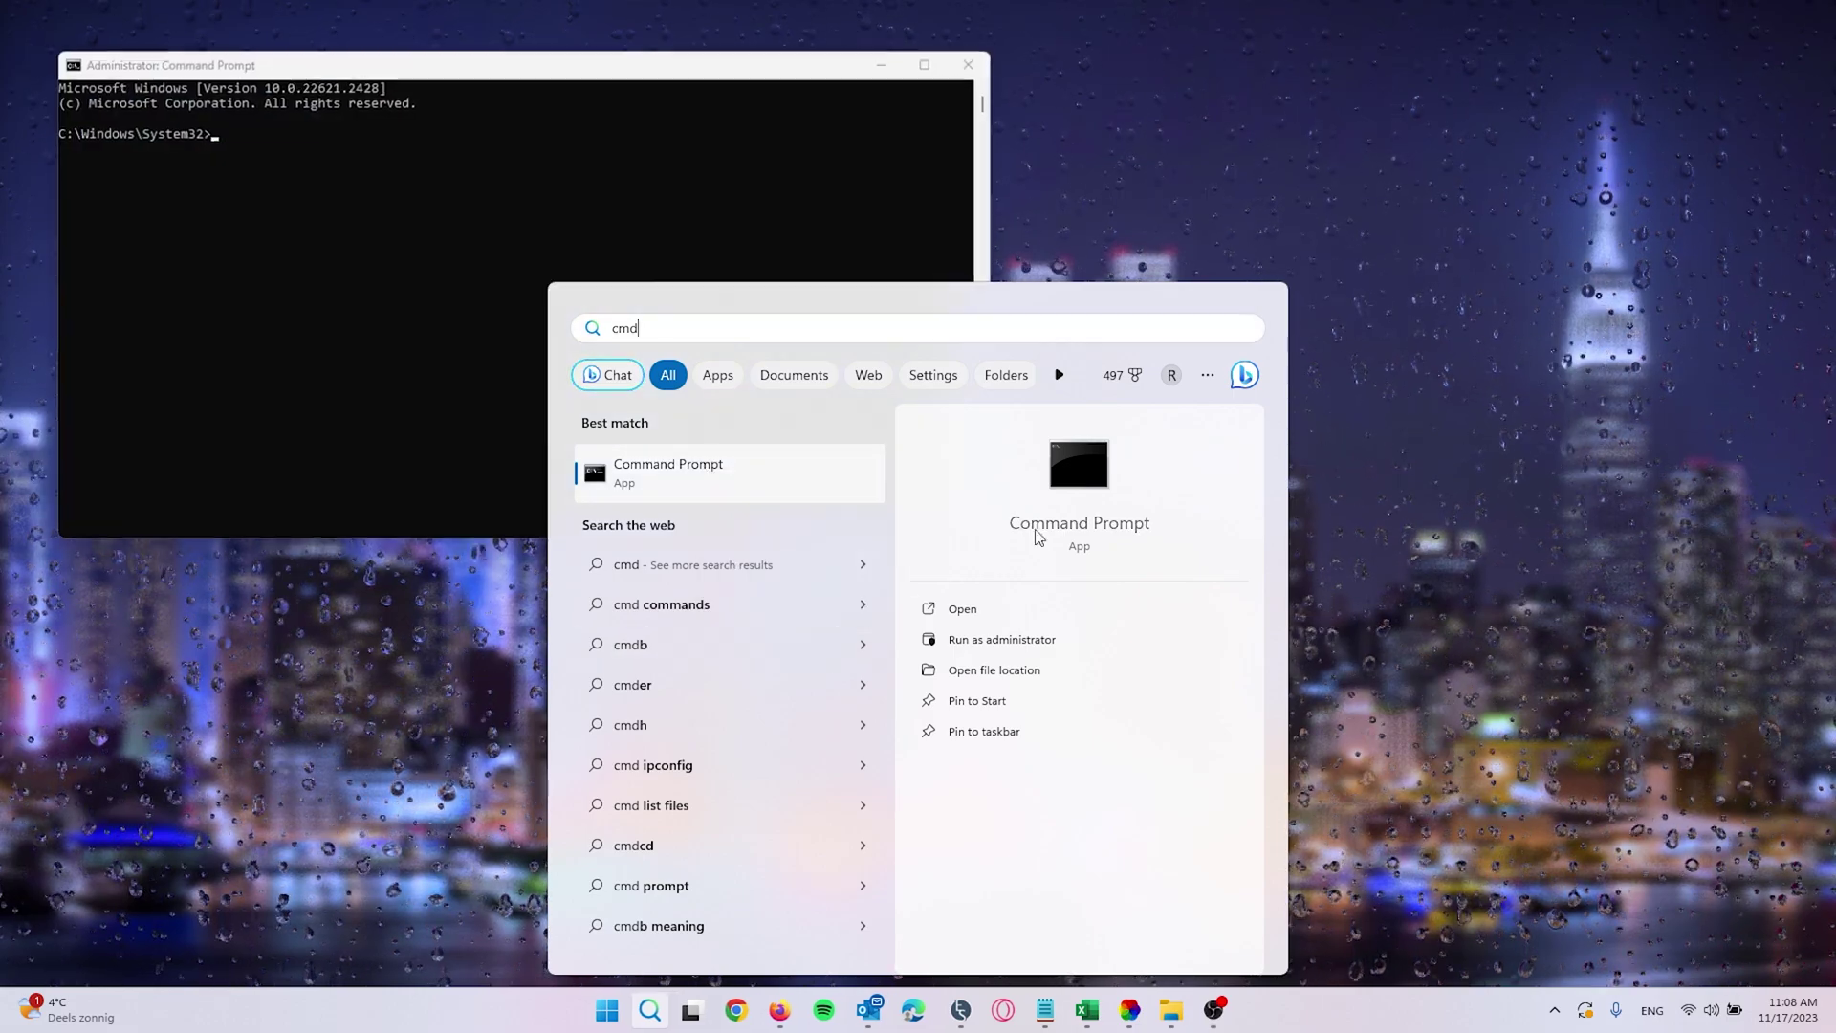
pyautogui.moveTo(530, 77); pyautogui.dragTo(908, 332)
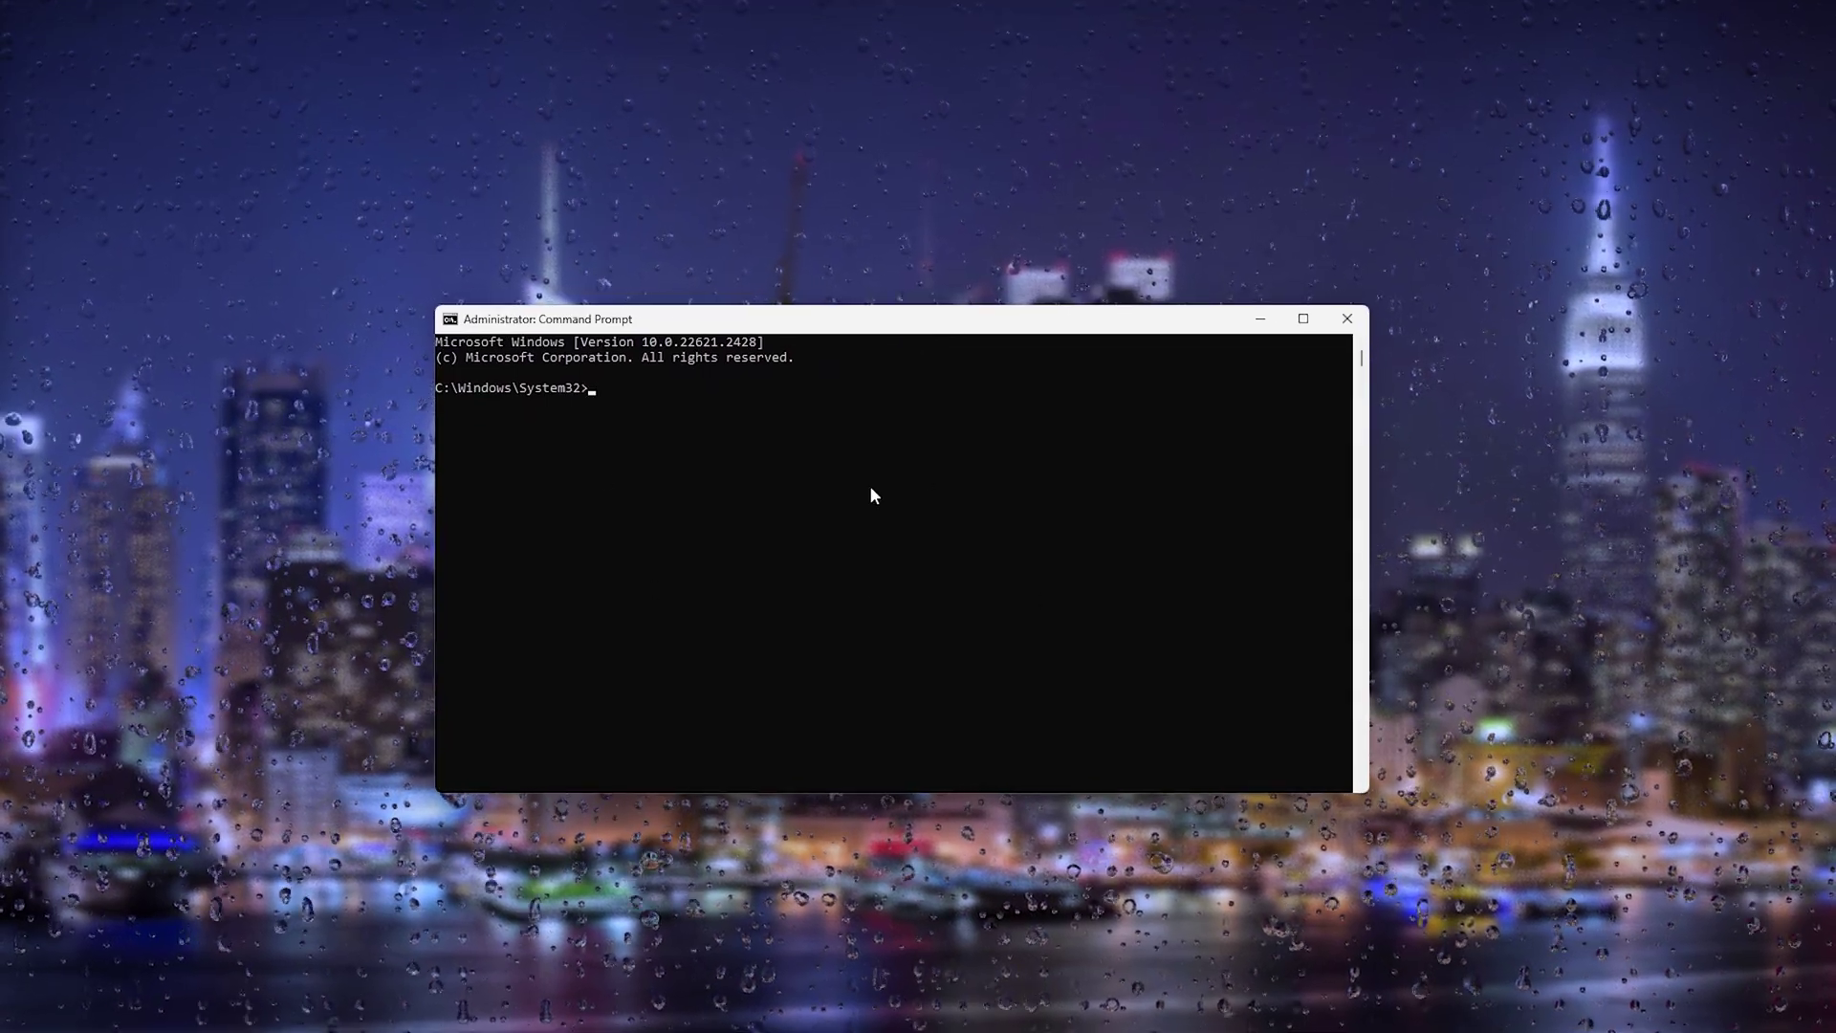
# Step: Run 'netsh winsock reset' in the administrator Command Prompt
pyautogui.click(623, 390)
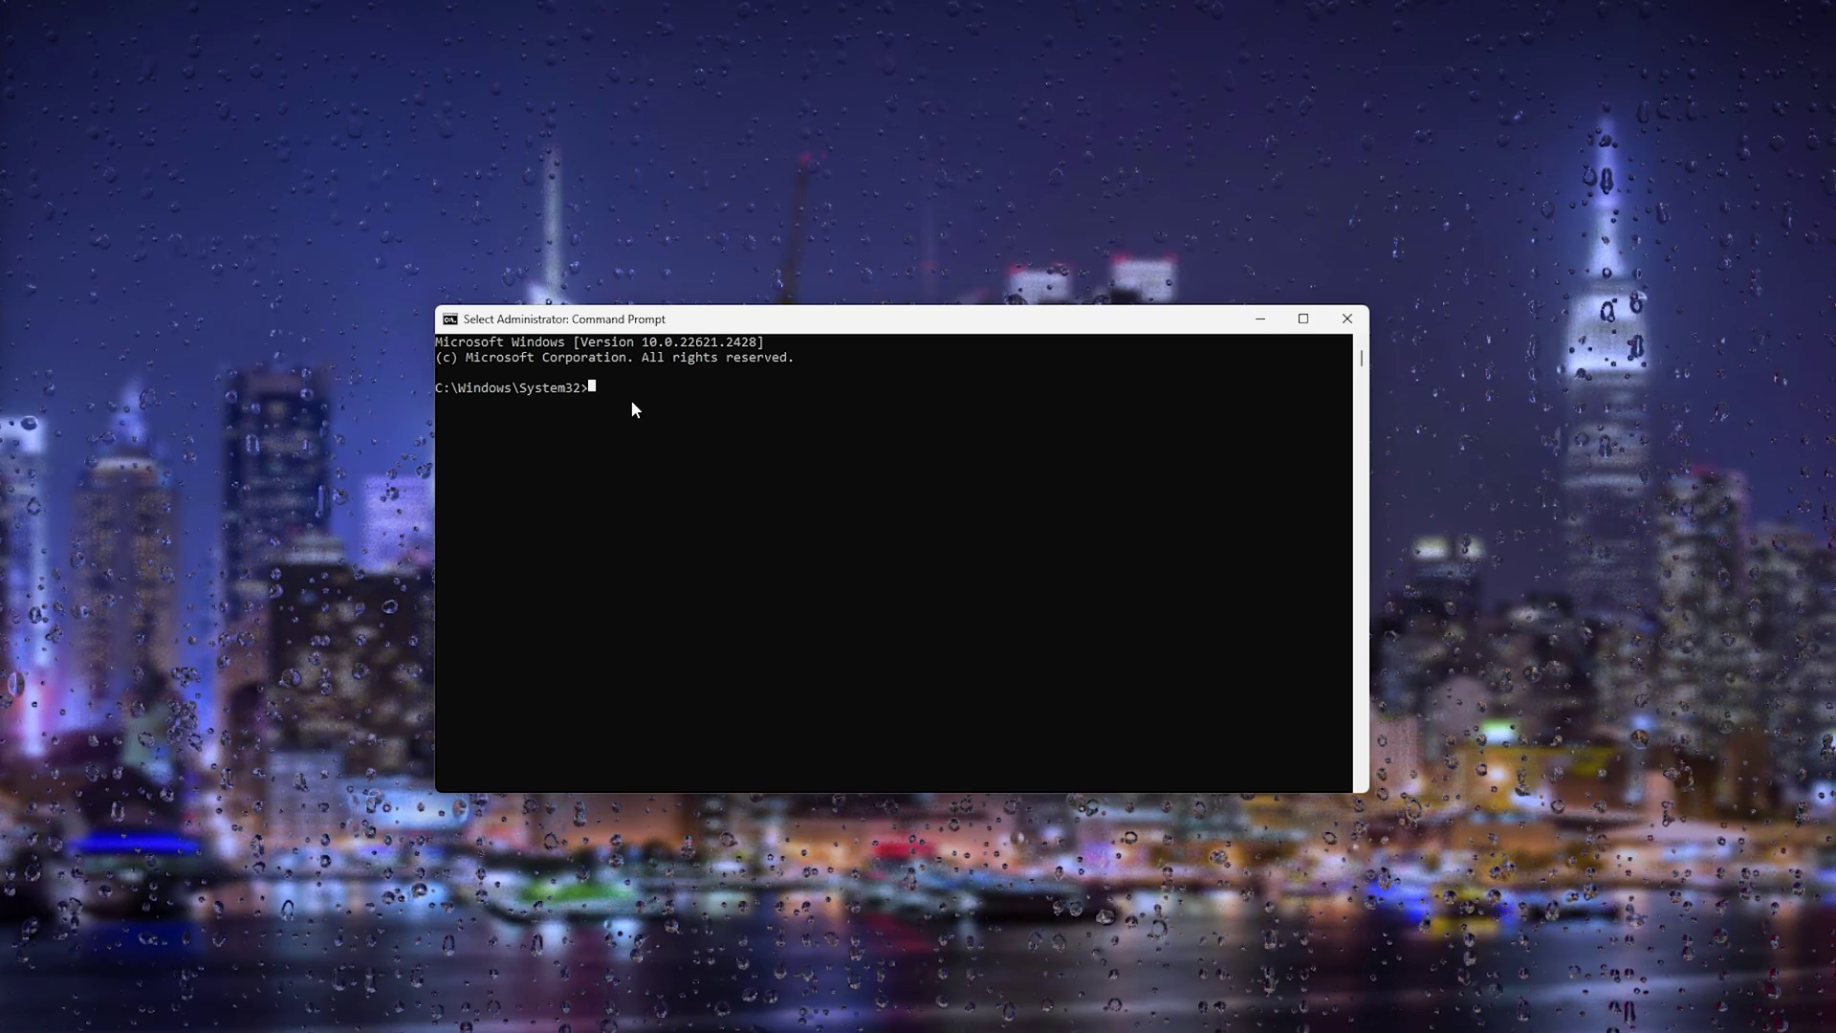
pyautogui.write('netsh')
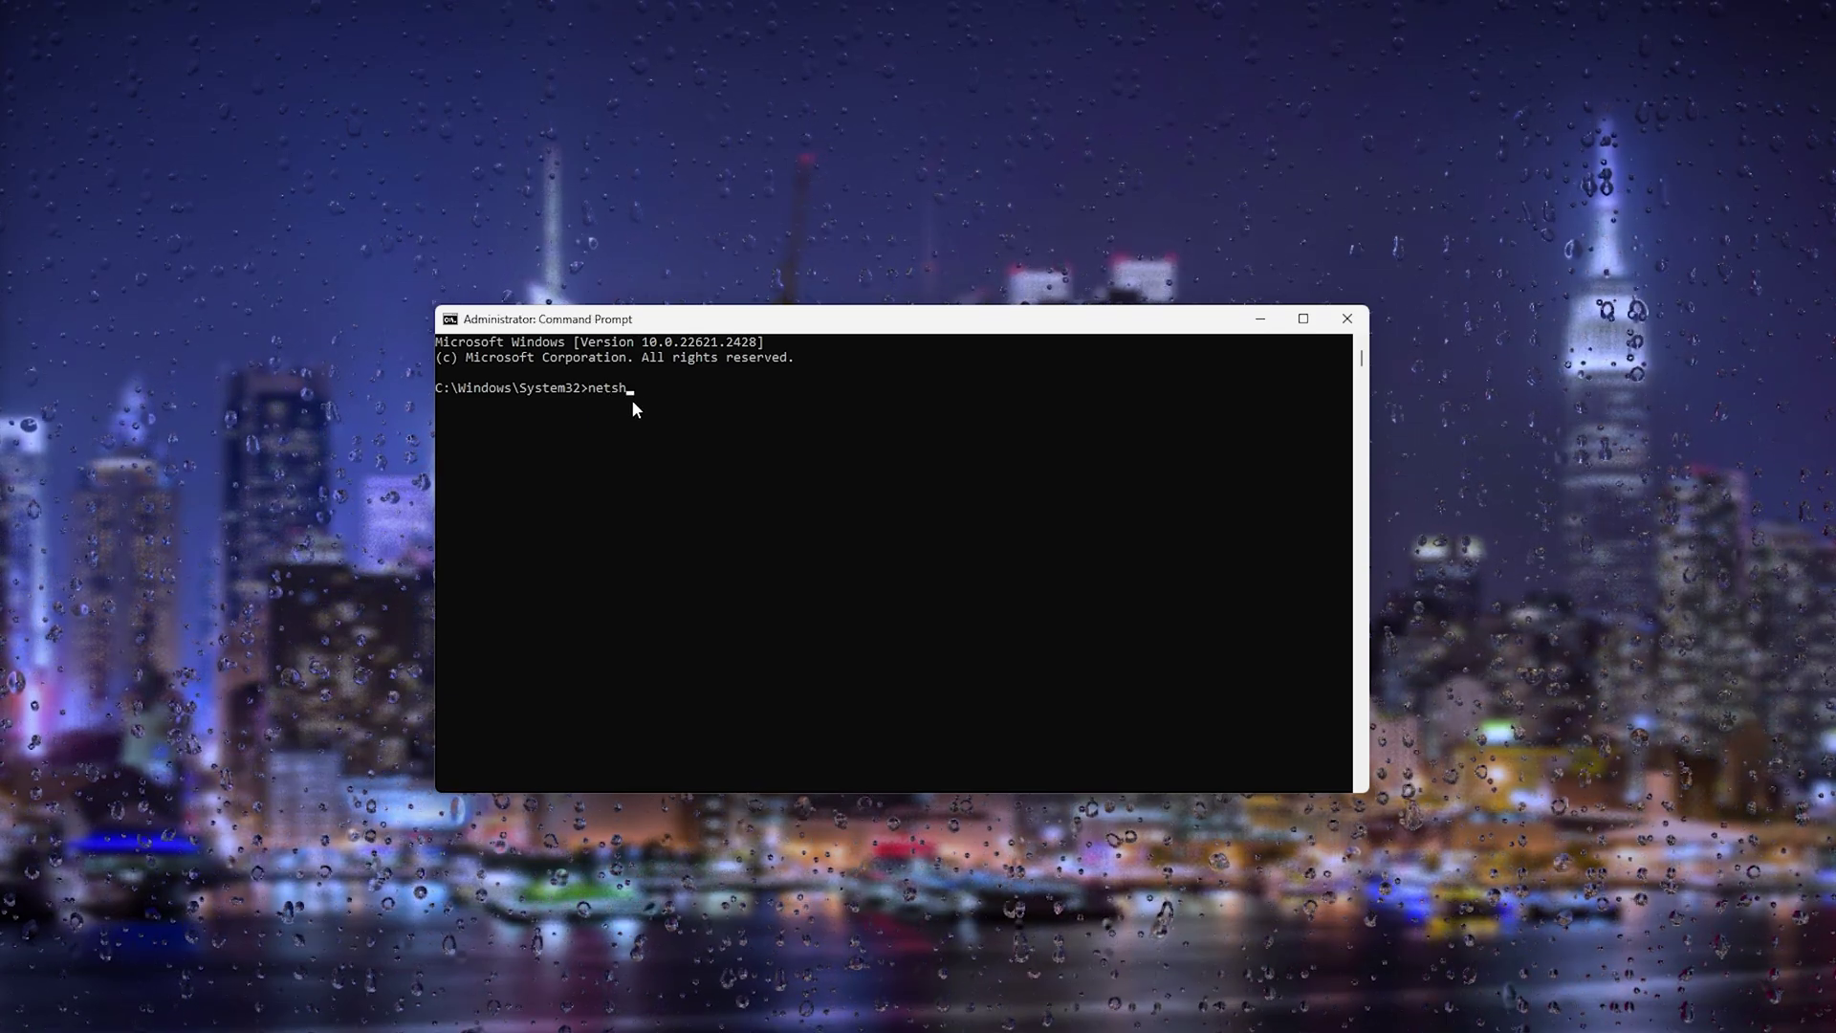
pyautogui.write(' winsock')
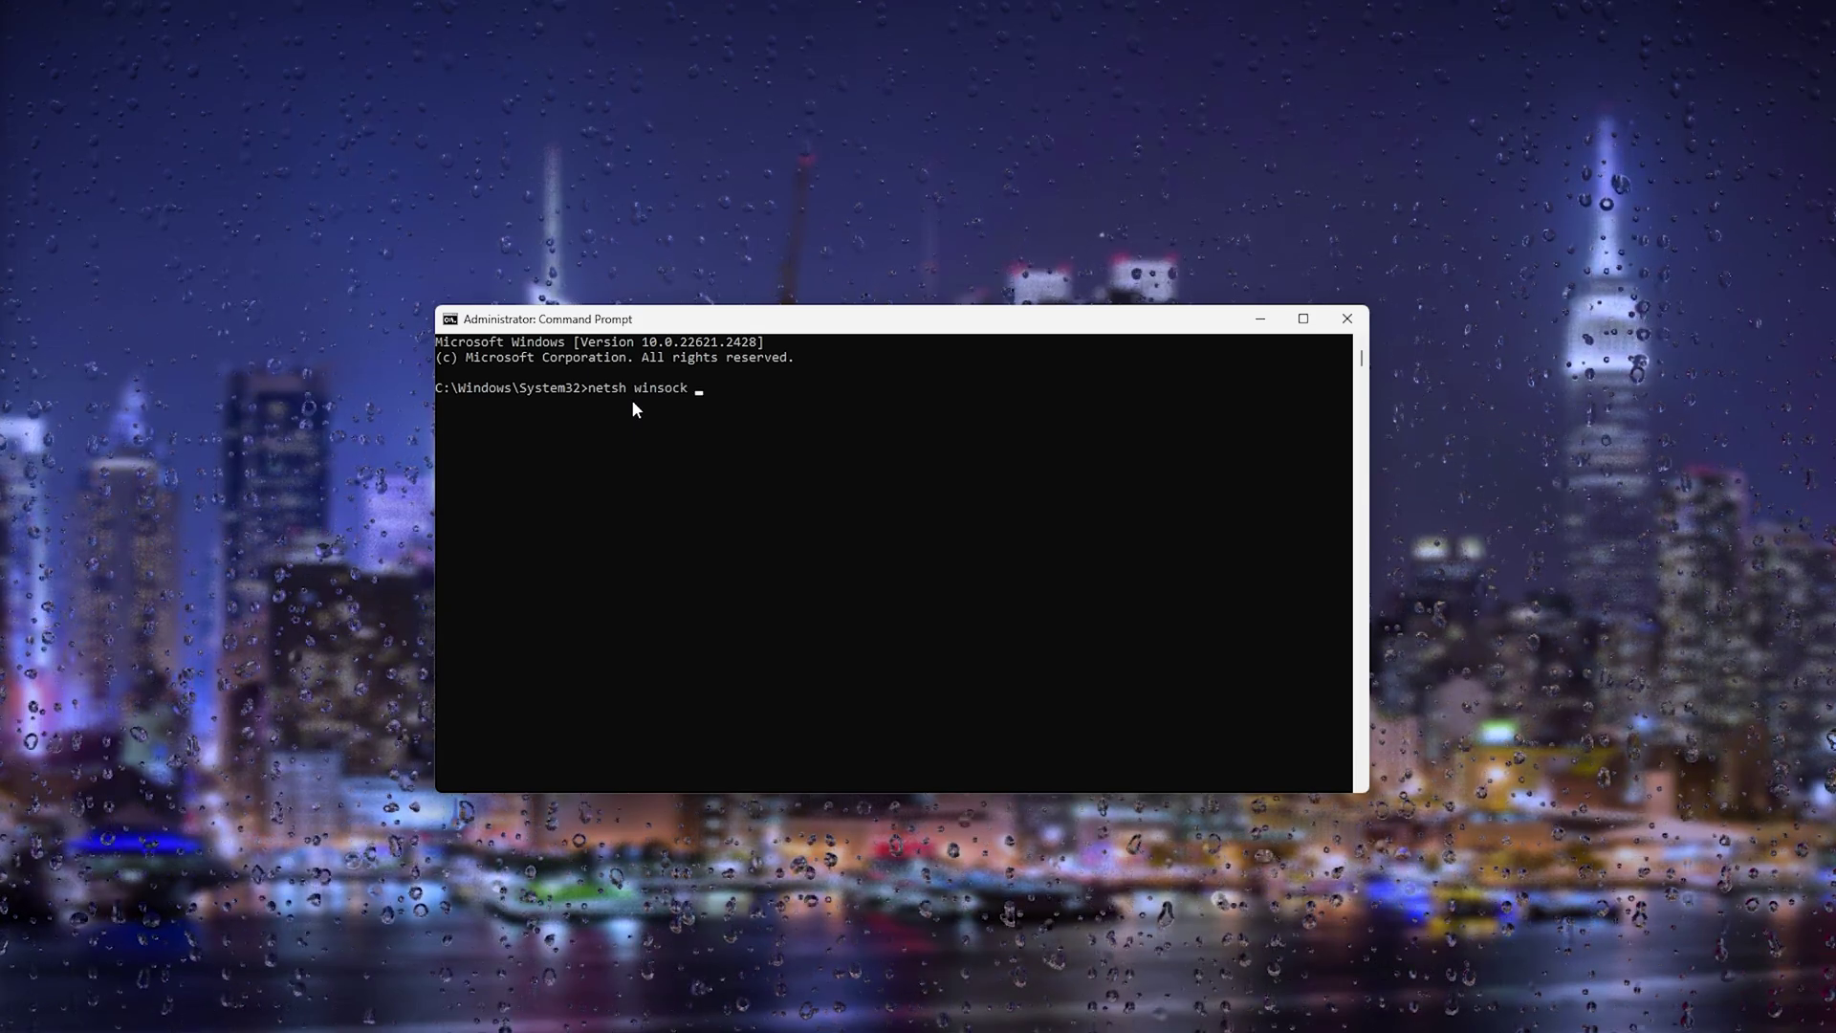
pyautogui.write(' reset')
pyautogui.press('Return')
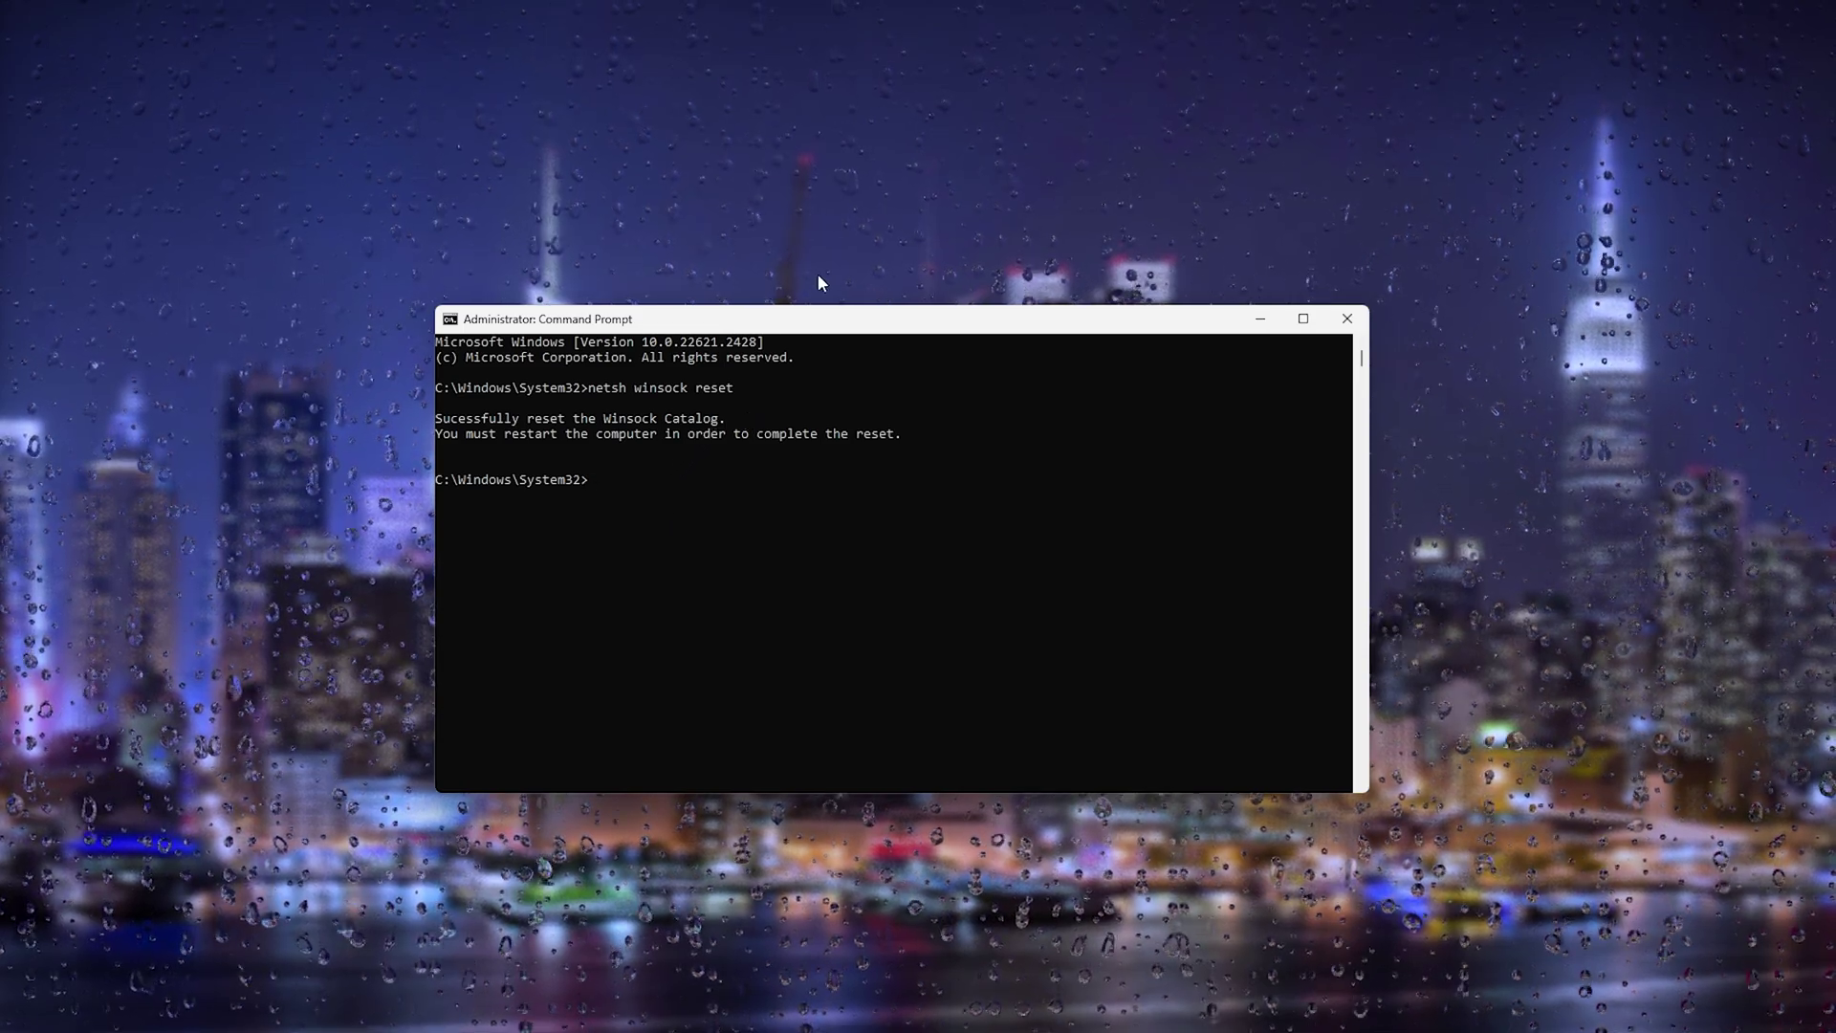
pyautogui.moveTo(832, 332); pyautogui.dragTo(821, 312)
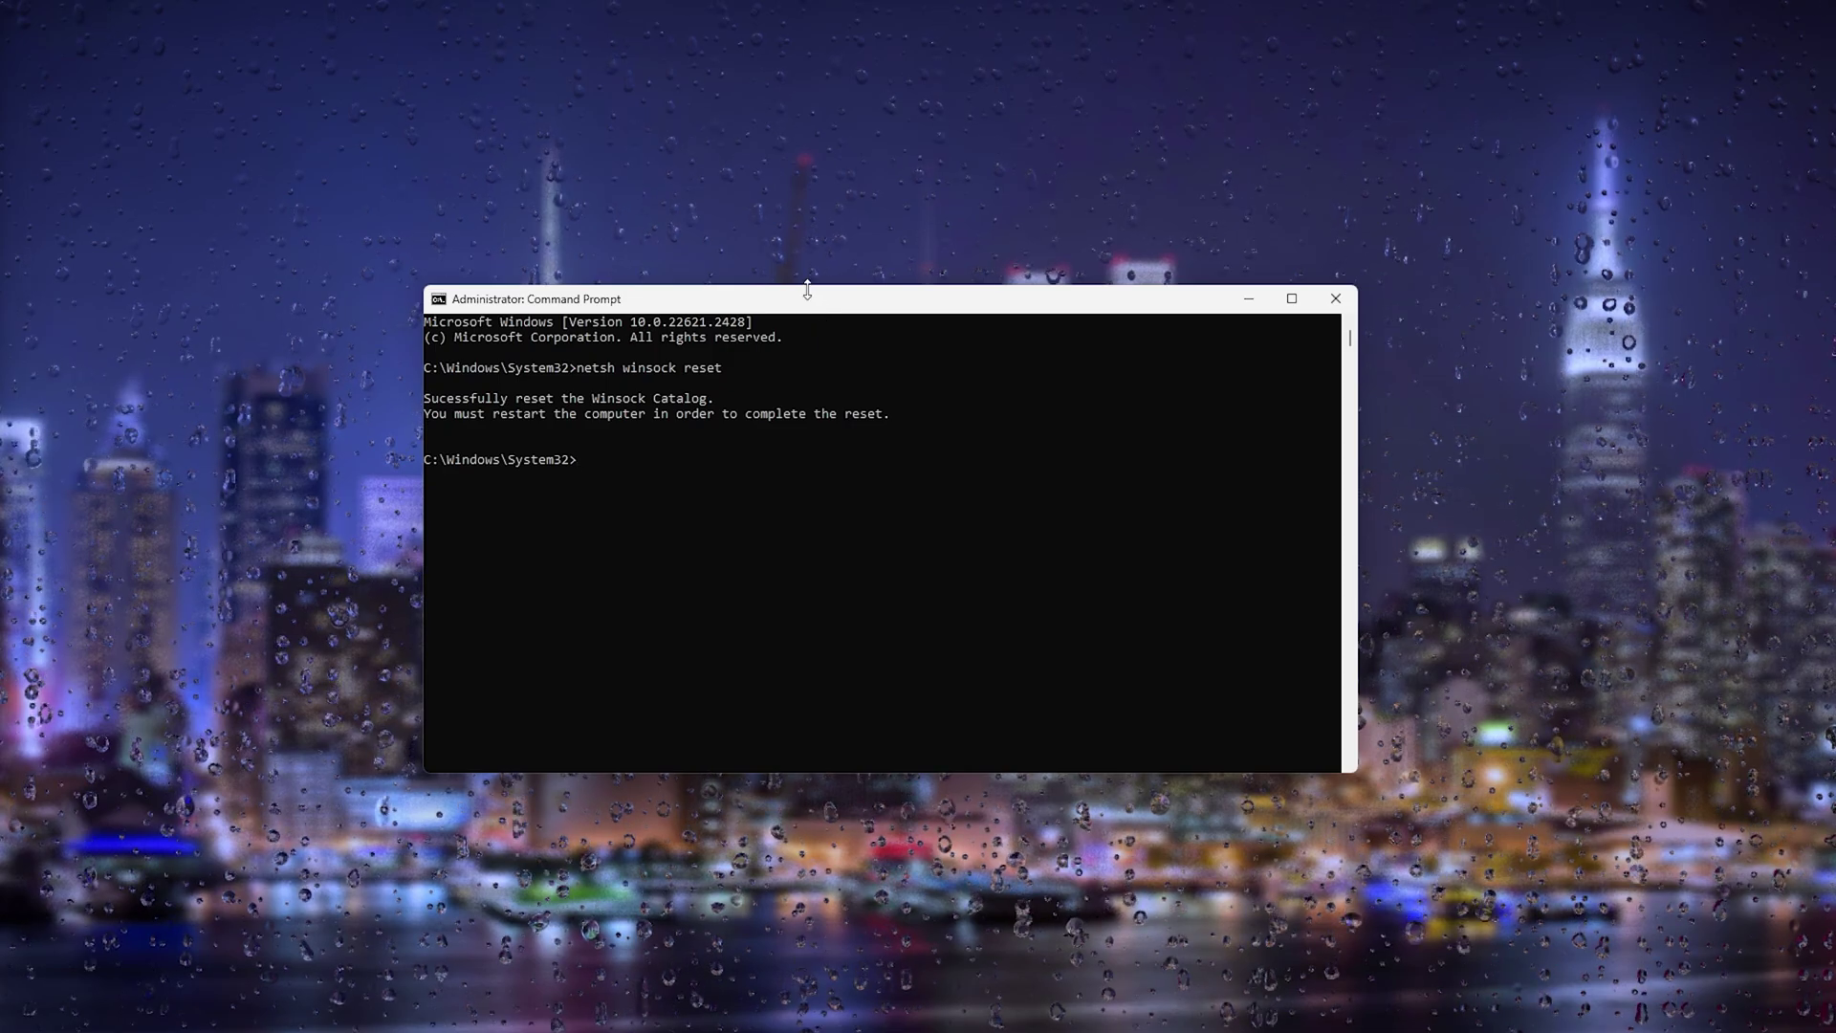